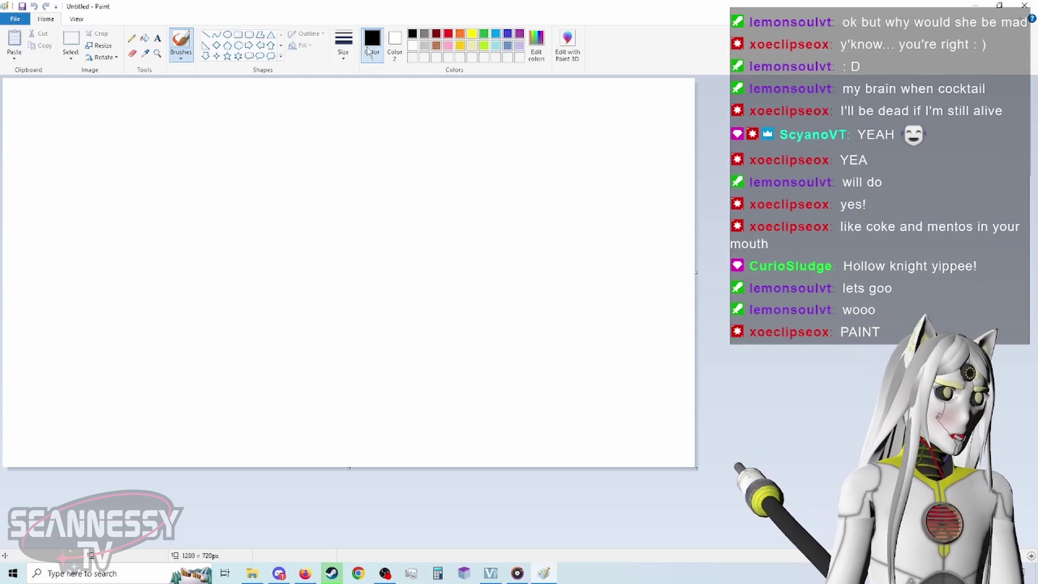
# Draw a large heart outline in red with the thickest brush size, filling most of the canvas height.
pyautogui.click(449, 35)
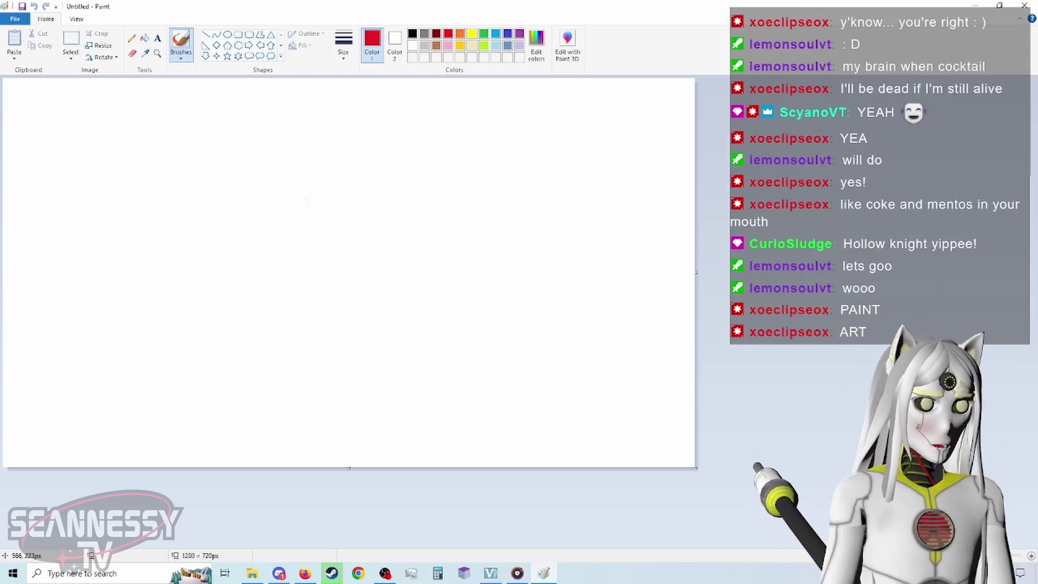
pyautogui.click(344, 45)
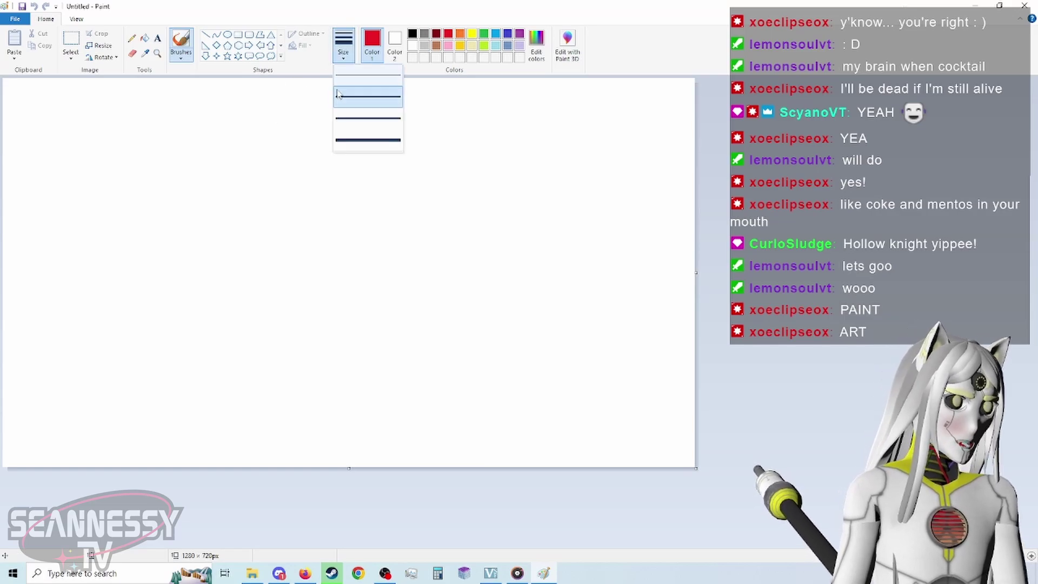
pyautogui.click(341, 137)
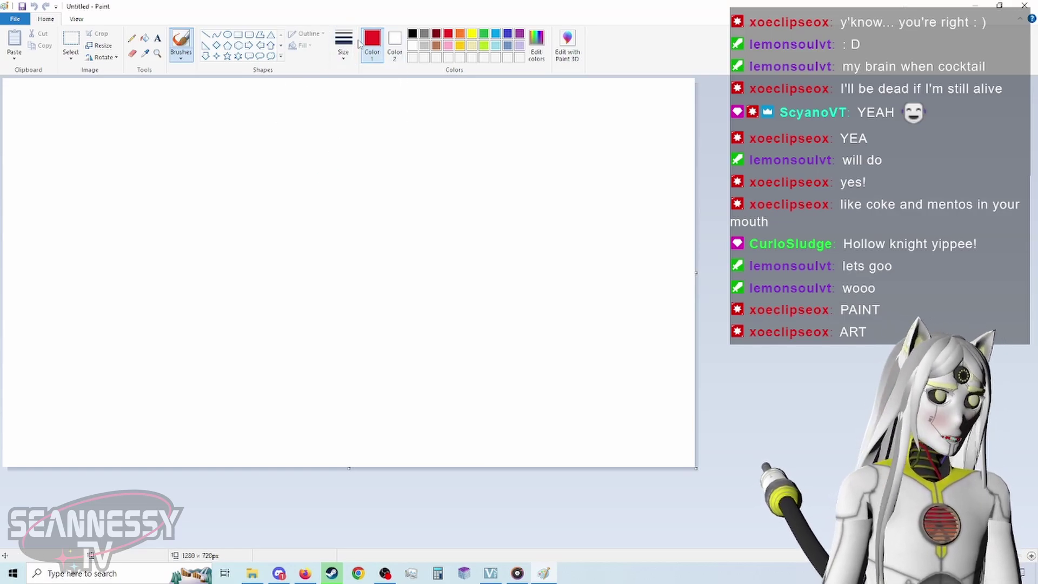
pyautogui.click(347, 57)
pyautogui.click(285, 155)
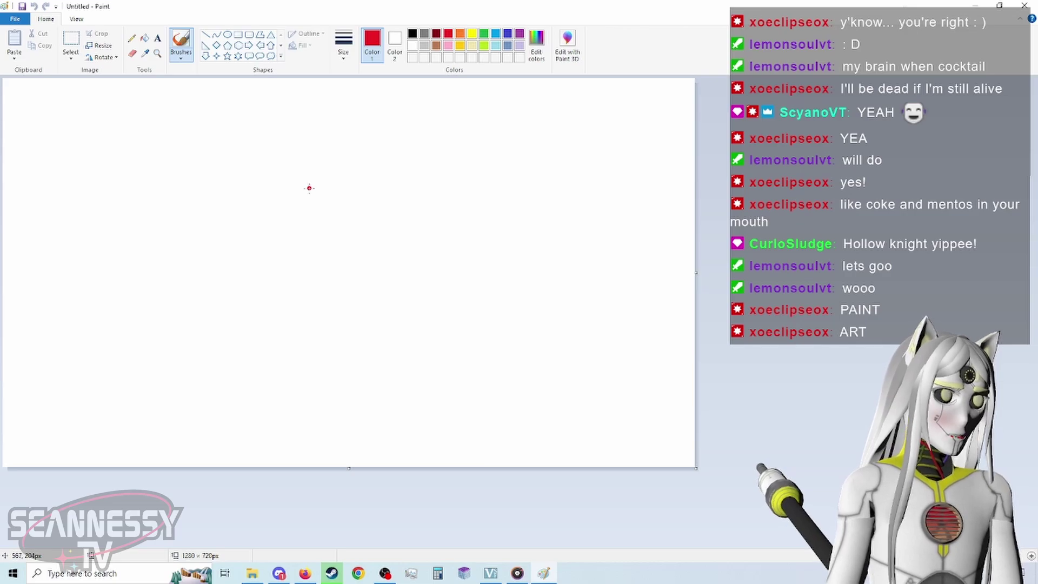
pyautogui.moveTo(301, 188)
pyautogui.mouseDown()
pyautogui.moveTo(345, 142)
pyautogui.moveTo(386, 134)
pyautogui.moveTo(419, 155)
pyautogui.moveTo(442, 197)
pyautogui.moveTo(427, 256)
pyautogui.moveTo(325, 365)
pyautogui.moveTo(303, 417)
pyautogui.mouseUp()
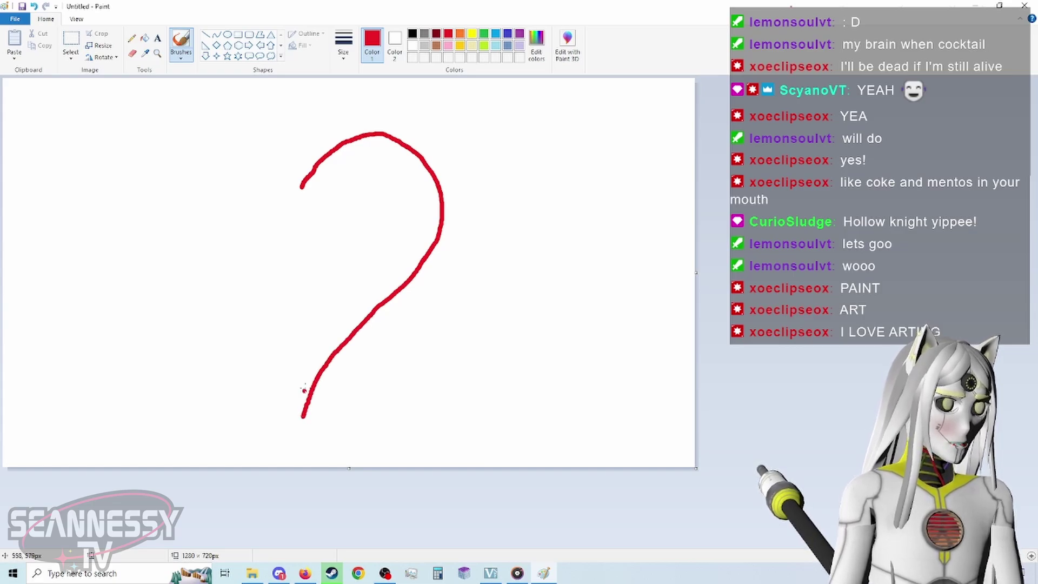
pyautogui.moveTo(301, 186)
pyautogui.mouseDown()
pyautogui.moveTo(149, 260)
pyautogui.moveTo(291, 395)
pyautogui.moveTo(298, 431)
pyautogui.mouseUp()
# Sketch the cat ears and fringe hair of a character in gray inside the upper middle of the heart.
pyautogui.click(425, 34)
pyautogui.moveTo(314, 227)
pyautogui.mouseDown()
pyautogui.moveTo(332, 268)
pyautogui.moveTo(322, 221)
pyautogui.mouseUp()
pyautogui.moveTo(310, 227)
pyautogui.mouseDown()
pyautogui.moveTo(258, 258)
pyautogui.moveTo(344, 198)
pyautogui.moveTo(301, 222)
pyautogui.mouseUp()
pyautogui.moveTo(321, 212)
pyautogui.mouseDown()
pyautogui.moveTo(340, 220)
pyautogui.moveTo(290, 210)
pyautogui.mouseUp()
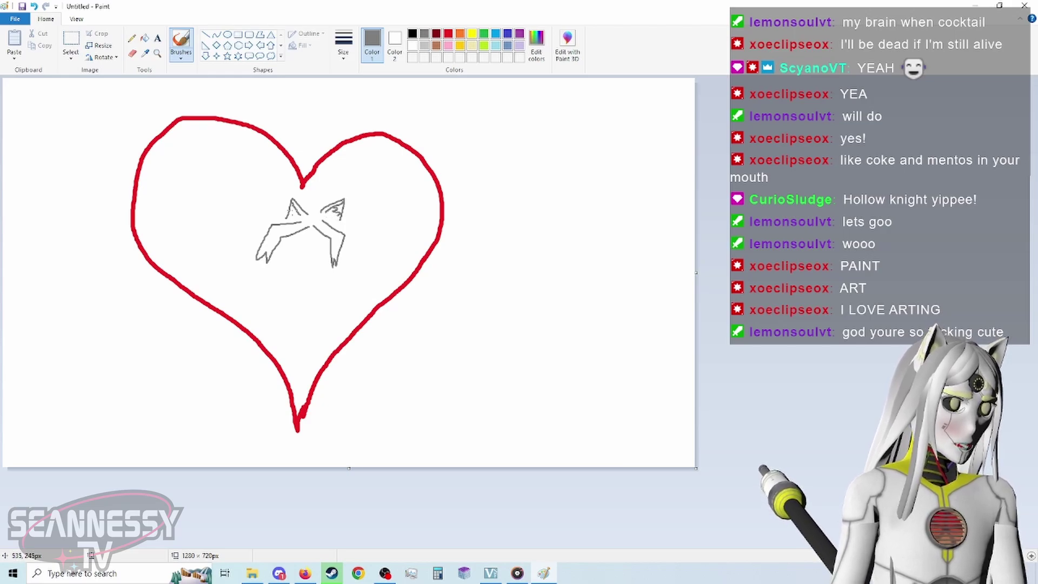
pyautogui.moveTo(302, 206)
pyautogui.mouseDown()
pyautogui.moveTo(345, 214)
pyautogui.moveTo(354, 258)
pyautogui.mouseUp()
pyautogui.moveTo(288, 214)
pyautogui.mouseDown()
pyautogui.moveTo(255, 245)
pyautogui.moveTo(290, 239)
pyautogui.mouseUp()
# Draw the character's face in gray with two big round eyes, a third eye on the forehead and an open cat mouth.
pyautogui.moveTo(318, 243); pyautogui.dragTo(284, 257)
pyautogui.moveTo(319, 246); pyautogui.dragTo(315, 263)
pyautogui.moveTo(303, 234)
pyautogui.mouseDown()
pyautogui.moveTo(317, 238)
pyautogui.moveTo(307, 266)
pyautogui.mouseUp()
pyautogui.moveTo(291, 269); pyautogui.dragTo(331, 264)
pyautogui.moveTo(299, 233); pyautogui.dragTo(309, 241)
pyautogui.moveTo(325, 239)
pyautogui.mouseDown()
pyautogui.moveTo(311, 243)
pyautogui.moveTo(315, 229)
pyautogui.mouseUp()
pyautogui.moveTo(317, 223); pyautogui.dragTo(308, 230)
# Draw the character's raised arms with round hands, and long hair ending in jagged tips on both sides.
pyautogui.moveTo(269, 271); pyautogui.dragTo(239, 281)
pyautogui.moveTo(238, 281)
pyautogui.mouseDown()
pyautogui.moveTo(261, 278)
pyautogui.moveTo(248, 319)
pyautogui.mouseUp()
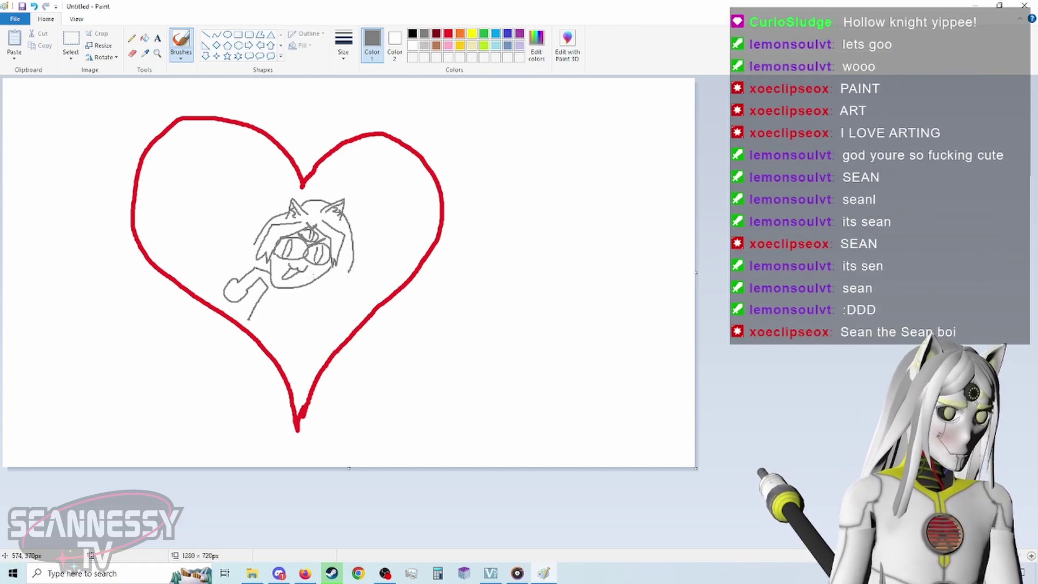
pyautogui.moveTo(335, 297)
pyautogui.mouseDown()
pyautogui.moveTo(337, 321)
pyautogui.moveTo(313, 310)
pyautogui.moveTo(325, 296)
pyautogui.moveTo(307, 297)
pyautogui.moveTo(286, 329)
pyautogui.mouseUp()
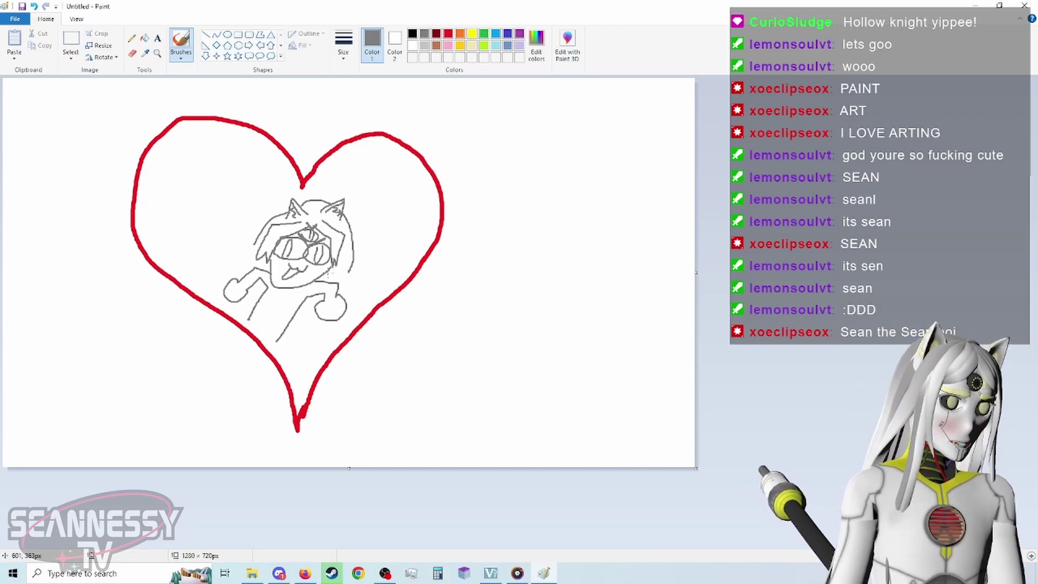
pyautogui.moveTo(255, 244); pyautogui.dragTo(204, 290)
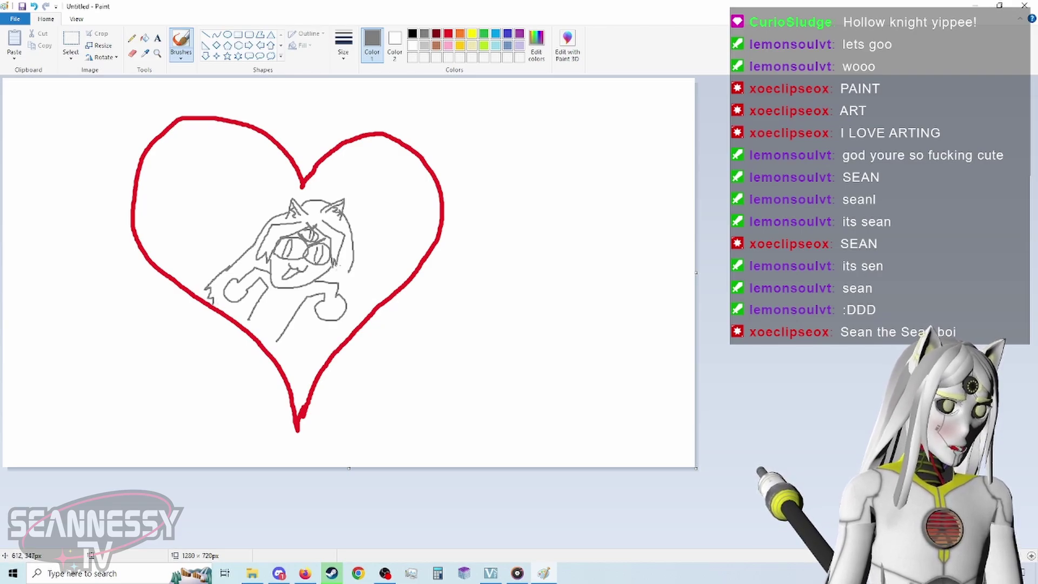
pyautogui.moveTo(330, 317)
pyautogui.mouseDown()
pyautogui.moveTo(318, 349)
pyautogui.moveTo(285, 362)
pyautogui.mouseUp()
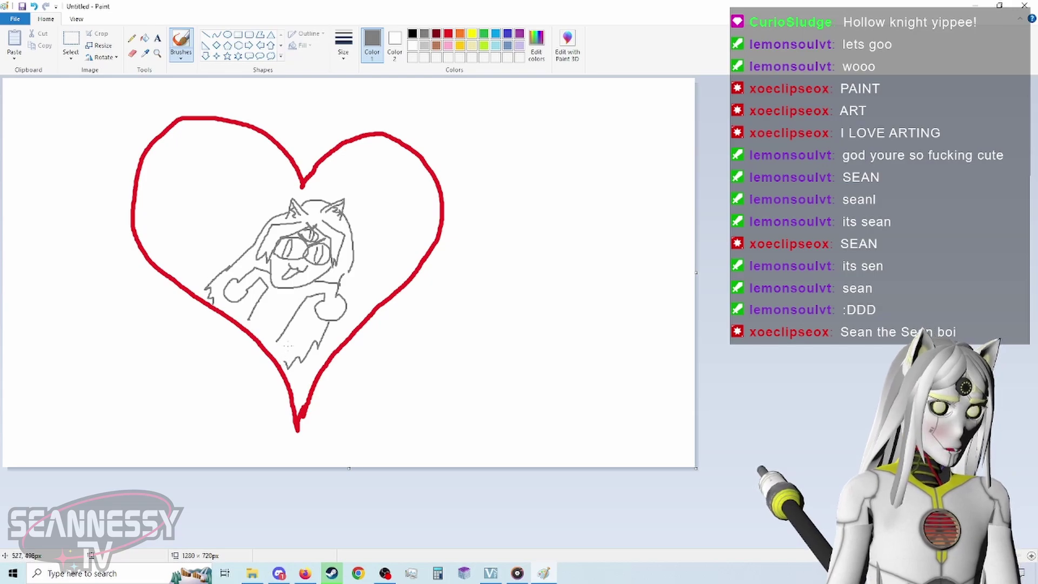
# Add the chest emblem, torso lines and a small spiky clawed hand beside the character's arm in gray.
pyautogui.moveTo(257, 306)
pyautogui.mouseDown()
pyautogui.moveTo(282, 323)
pyautogui.moveTo(284, 299)
pyautogui.mouseUp()
pyautogui.moveTo(342, 297); pyautogui.dragTo(364, 279)
pyautogui.moveTo(365, 276); pyautogui.dragTo(370, 269)
pyautogui.moveTo(372, 293); pyautogui.dragTo(374, 277)
pyautogui.moveTo(315, 315); pyautogui.dragTo(324, 322)
# Draw several horizontal black speed lines behind the character in the left lobe of the heart.
pyautogui.click(412, 34)
pyautogui.moveTo(217, 192); pyautogui.dragTo(288, 198)
pyautogui.moveTo(191, 207); pyautogui.dragTo(263, 210)
pyautogui.moveTo(154, 224); pyautogui.dragTo(236, 229)
pyautogui.moveTo(158, 243); pyautogui.dragTo(225, 245)
pyautogui.moveTo(175, 264); pyautogui.dragTo(213, 270)
pyautogui.moveTo(161, 200); pyautogui.dragTo(203, 200)
# Draw a rounded shape and an arm holding a rectangular object in the heart's right lobe, adding a yellow spot on it.
pyautogui.moveTo(345, 149)
pyautogui.mouseDown()
pyautogui.moveTo(391, 183)
pyautogui.moveTo(375, 233)
pyautogui.moveTo(406, 178)
pyautogui.moveTo(406, 154)
pyautogui.mouseUp()
pyautogui.click(471, 34)
pyautogui.moveTo(375, 206); pyautogui.dragTo(377, 213)
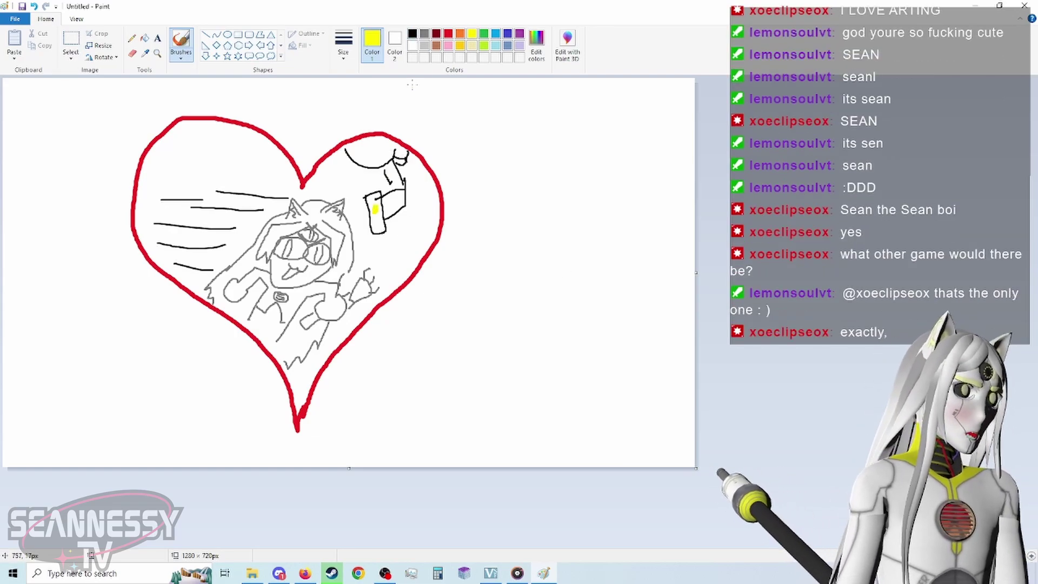
# Start a lion's head in black with fringe and mane strokes beside the heart's lower right edge, undoing the stray stroke.
pyautogui.click(412, 33)
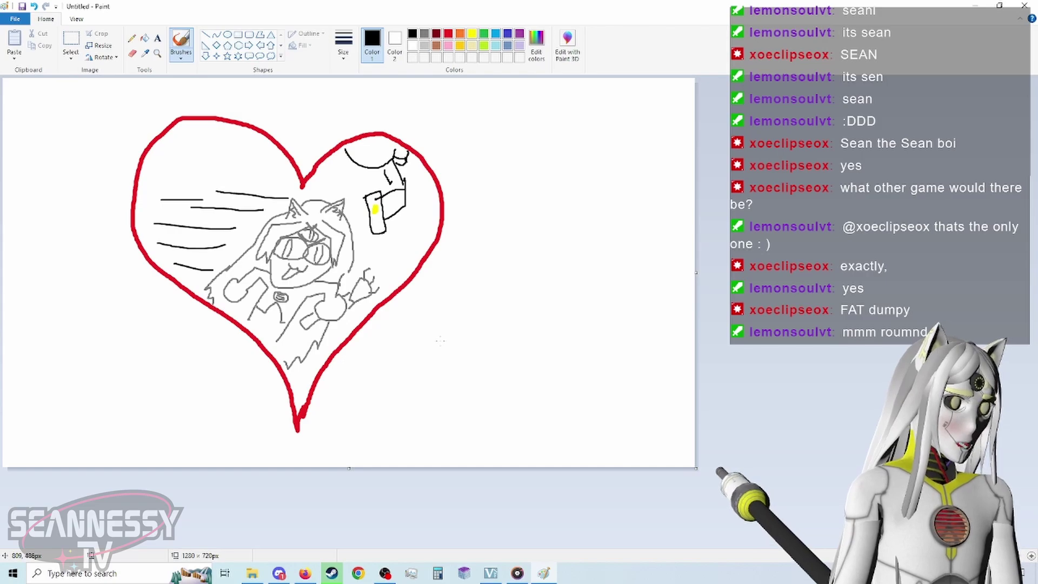
pyautogui.moveTo(441, 344)
pyautogui.mouseDown()
pyautogui.moveTo(454, 341)
pyautogui.moveTo(404, 321)
pyautogui.moveTo(406, 358)
pyautogui.mouseUp()
pyautogui.hotkey('ctrl', 'z')
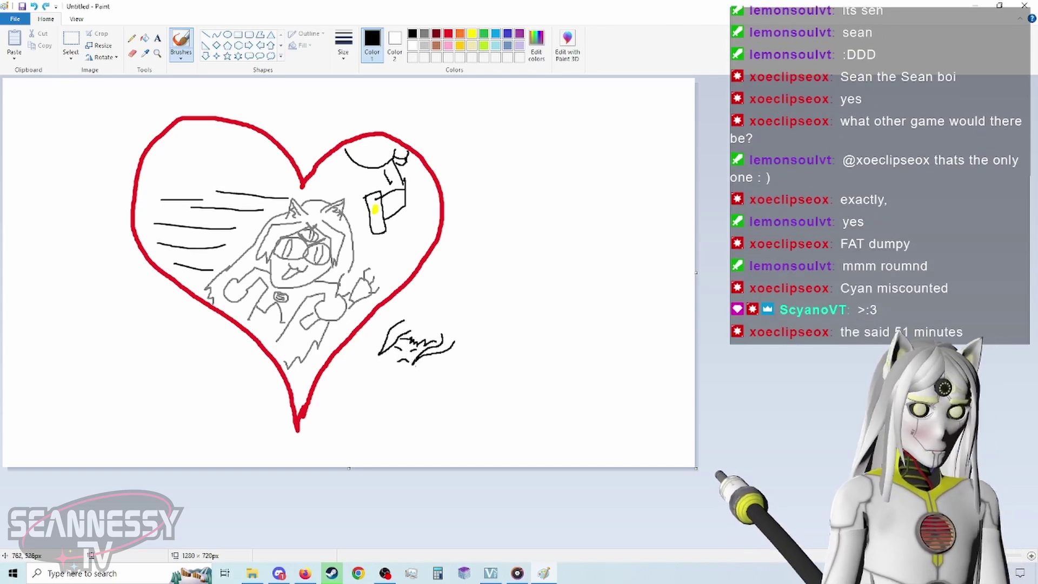
# Draw the lion's ears, shaggy mane, closed eyes, nose and muzzle in black.
pyautogui.scroll(2, 404, 357)
pyautogui.scroll(-3, 514, 336)
pyautogui.moveTo(511, 333); pyautogui.dragTo(519, 345)
pyautogui.moveTo(487, 543); pyautogui.dragTo(565, 543)
pyautogui.moveTo(453, 246)
pyautogui.mouseDown()
pyautogui.moveTo(481, 226)
pyautogui.moveTo(500, 271)
pyautogui.mouseUp()
pyautogui.moveTo(361, 204); pyautogui.dragTo(405, 220)
pyautogui.moveTo(346, 232); pyautogui.dragTo(383, 234)
pyautogui.moveTo(469, 249)
pyautogui.mouseDown()
pyautogui.moveTo(504, 235)
pyautogui.moveTo(494, 262)
pyautogui.mouseUp()
pyautogui.moveTo(364, 223); pyautogui.dragTo(371, 238)
pyautogui.moveTo(395, 210); pyautogui.dragTo(476, 226)
pyautogui.moveTo(316, 315)
pyautogui.mouseDown()
pyautogui.moveTo(342, 376)
pyautogui.moveTo(379, 370)
pyautogui.mouseUp()
# Draw the lion's front legs, curved back, jagged belly and hind legs in black.
pyautogui.moveTo(388, 369)
pyautogui.mouseDown()
pyautogui.moveTo(421, 363)
pyautogui.moveTo(356, 410)
pyautogui.moveTo(330, 414)
pyautogui.moveTo(328, 428)
pyautogui.moveTo(355, 434)
pyautogui.moveTo(413, 400)
pyautogui.mouseUp()
pyautogui.moveTo(454, 352)
pyautogui.mouseDown()
pyautogui.moveTo(427, 401)
pyautogui.moveTo(480, 366)
pyautogui.mouseUp()
pyautogui.moveTo(509, 300); pyautogui.dragTo(651, 364)
pyautogui.moveTo(493, 368); pyautogui.dragTo(529, 430)
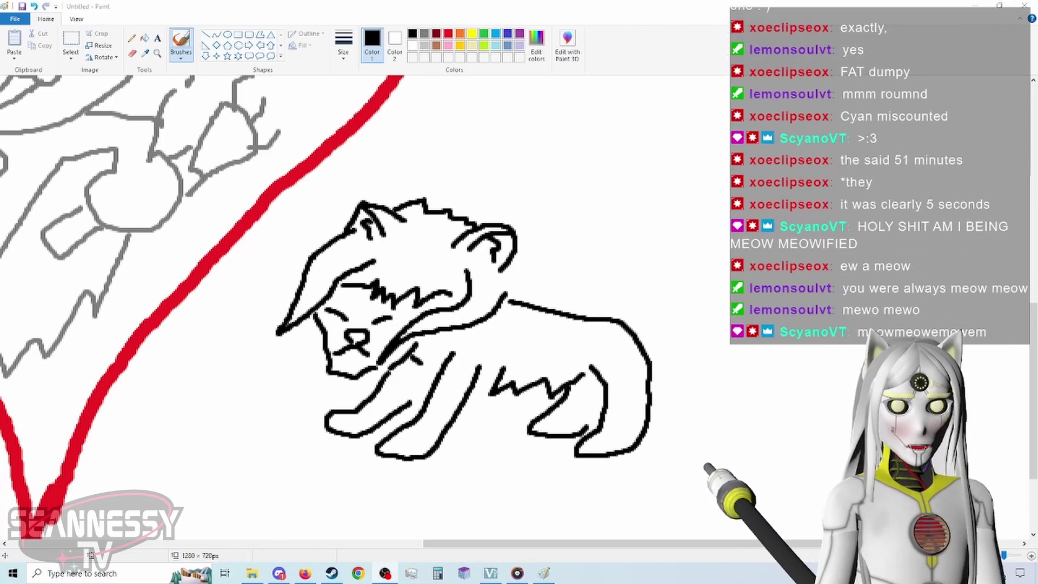
# Add a long pointed tail to the lion and a small solid black patch on its back.
pyautogui.moveTo(591, 313); pyautogui.dragTo(730, 415)
pyautogui.moveTo(730, 416); pyautogui.dragTo(634, 336)
pyautogui.moveTo(510, 303)
pyautogui.mouseDown()
pyautogui.moveTo(541, 316)
pyautogui.moveTo(518, 309)
pyautogui.mouseUp()
# Draw a round alarm clock with bells and hands in the lion's raised front paw.
pyautogui.scroll(-1, 519, 309)
pyautogui.scroll(1, 447, 362)
pyautogui.hscroll(1, 446, 363)
pyautogui.moveTo(562, 273); pyautogui.dragTo(561, 298)
pyautogui.moveTo(525, 257)
pyautogui.mouseDown()
pyautogui.moveTo(539, 282)
pyautogui.moveTo(562, 278)
pyautogui.mouseUp()
pyautogui.moveTo(523, 229); pyautogui.dragTo(535, 241)
pyautogui.moveTo(495, 270)
pyautogui.mouseDown()
pyautogui.moveTo(494, 300)
pyautogui.moveTo(492, 268)
pyautogui.mouseUp()
pyautogui.moveTo(508, 266)
pyautogui.mouseDown()
pyautogui.moveTo(500, 251)
pyautogui.moveTo(521, 248)
pyautogui.mouseUp()
pyautogui.moveTo(532, 312); pyautogui.dragTo(533, 328)
# Draw a small rat with tiny legs dangling by its tail from the lion's other front paw.
pyautogui.moveTo(527, 543); pyautogui.dragTo(585, 543)
pyautogui.moveTo(511, 317); pyautogui.dragTo(538, 399)
pyautogui.moveTo(539, 399)
pyautogui.mouseDown()
pyautogui.moveTo(515, 319)
pyautogui.moveTo(558, 476)
pyautogui.mouseUp()
pyautogui.moveTo(533, 425)
pyautogui.mouseDown()
pyautogui.moveTo(557, 482)
pyautogui.moveTo(557, 464)
pyautogui.mouseUp()
pyautogui.moveTo(530, 419)
pyautogui.mouseDown()
pyautogui.moveTo(521, 416)
pyautogui.moveTo(563, 405)
pyautogui.mouseUp()
pyautogui.moveTo(561, 442); pyautogui.dragTo(566, 446)
pyautogui.moveTo(538, 446); pyautogui.dragTo(531, 454)
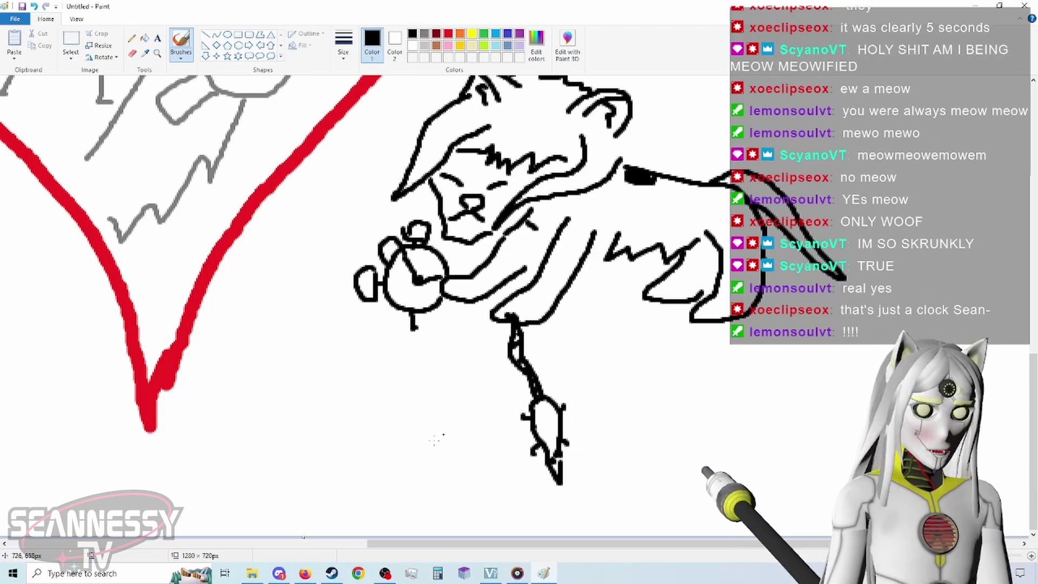
pyautogui.scroll(-1, 494, 422)
pyautogui.scroll(-1, 494, 421)
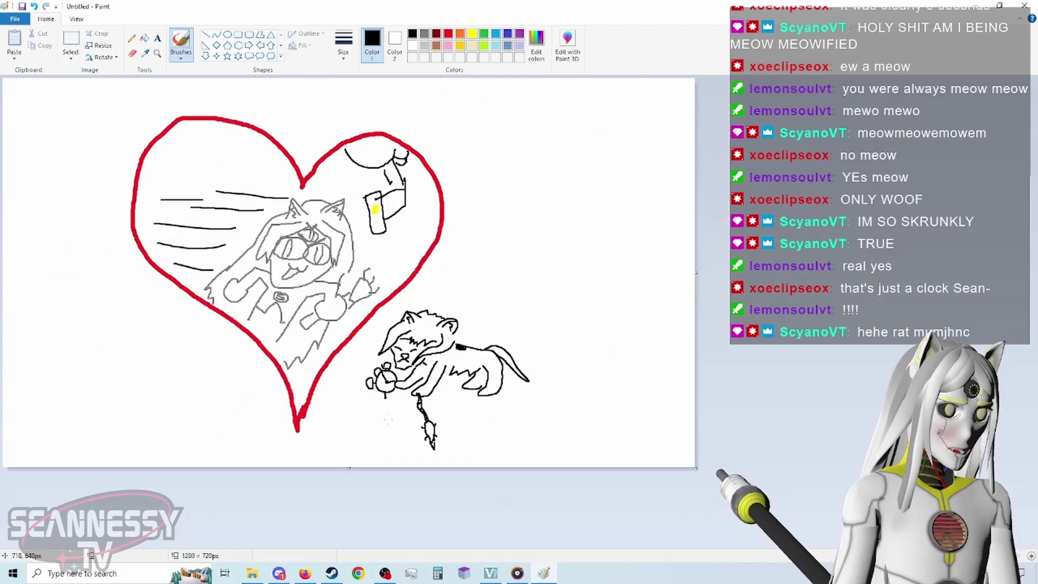
pyautogui.scroll(3, 491, 421)
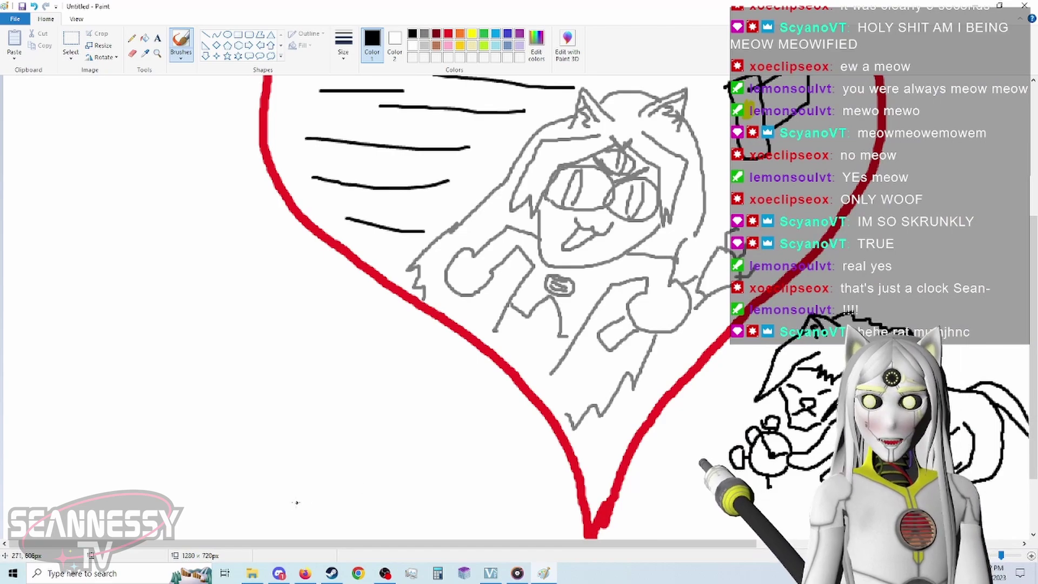
pyautogui.moveTo(300, 544); pyautogui.dragTo(489, 527)
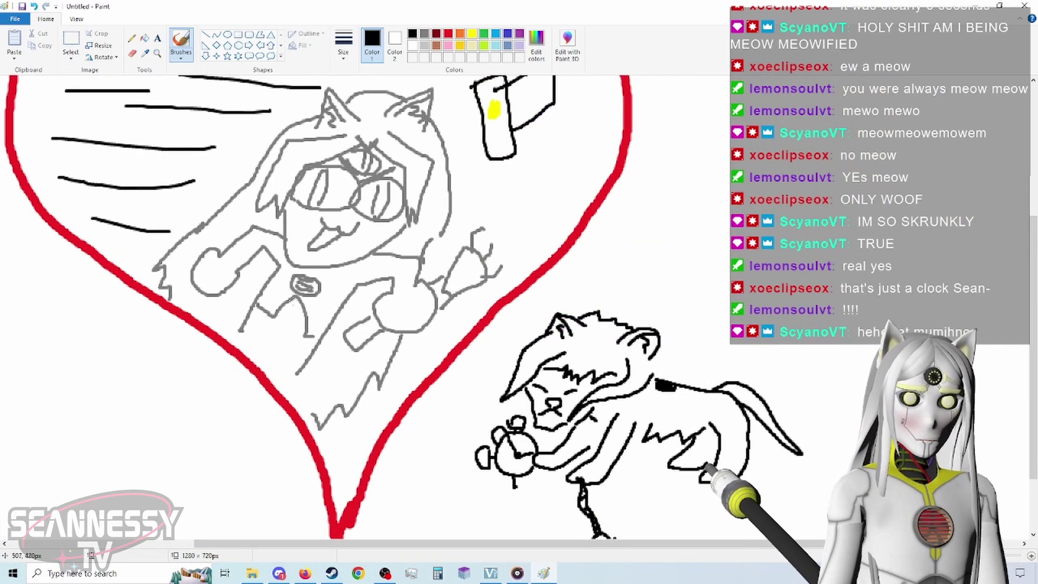
pyautogui.scroll(-3, 482, 352)
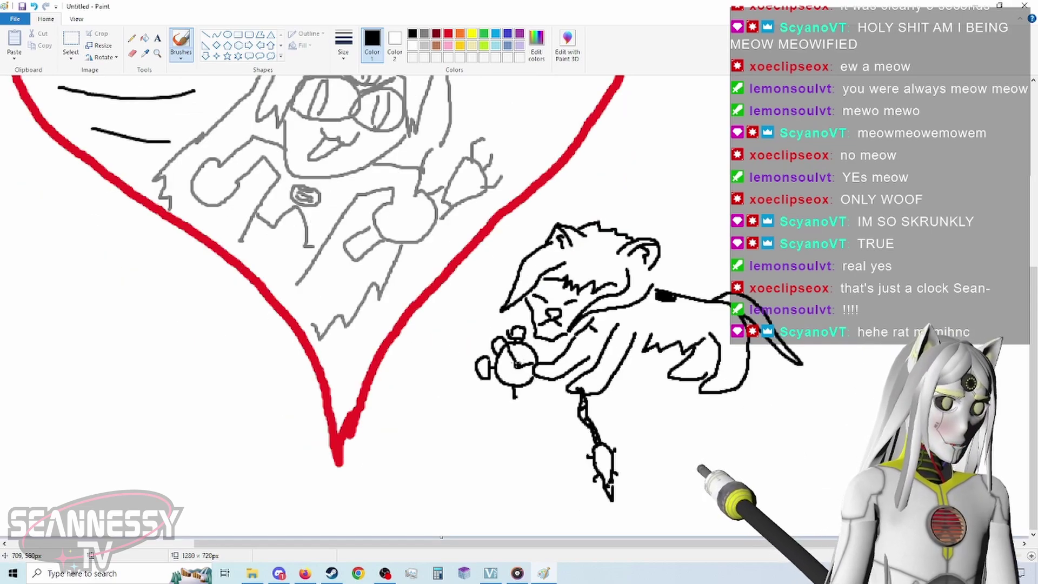
pyautogui.scroll(4, 504, 378)
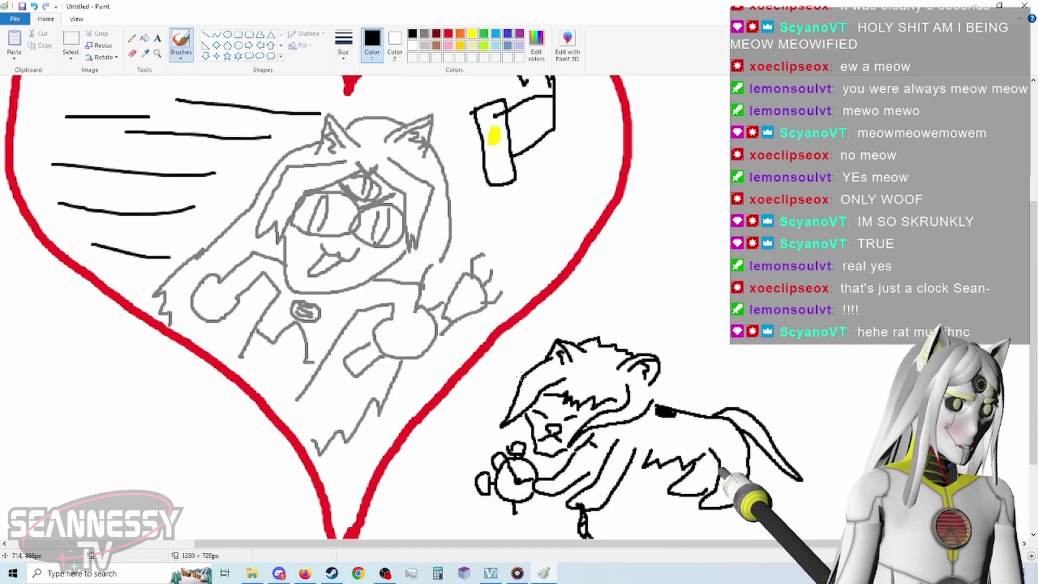
pyautogui.keyDown('ctrl'); pyautogui.scroll(-2, 518, 357); pyautogui.keyUp('ctrl')
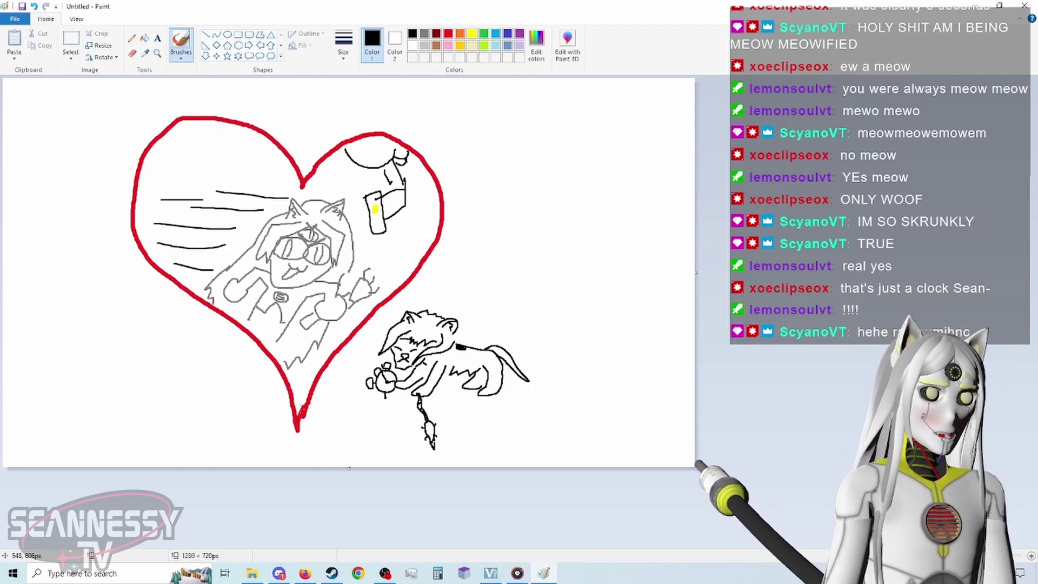
# Scribble a horned black figure at the canvas's lower left with the thickest brush, and give it white eyes and a smile.
pyautogui.keyDown('ctrl'); pyautogui.scroll(3, 146, 315); pyautogui.keyUp('ctrl')
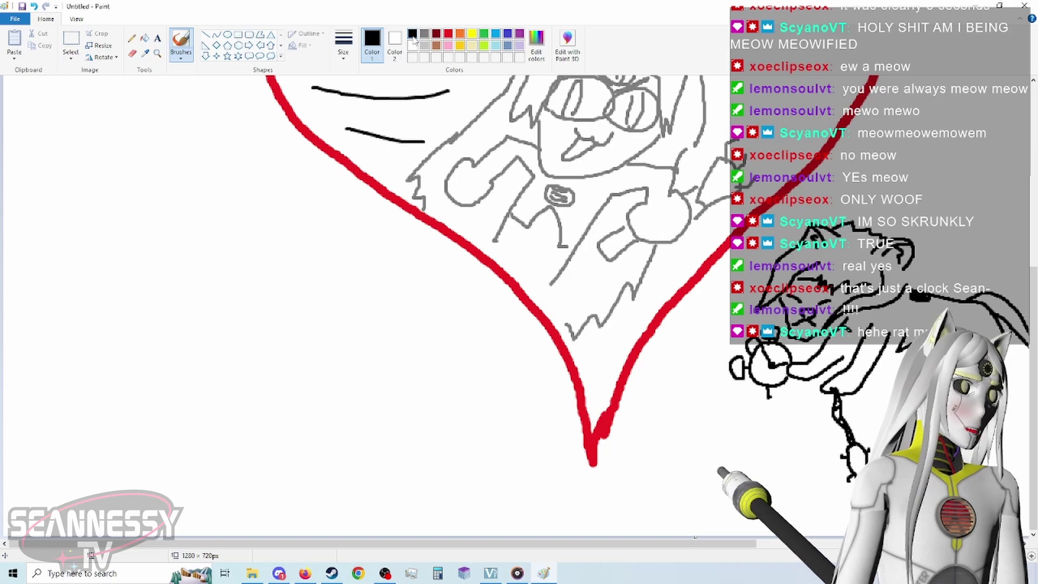
pyautogui.click(343, 44)
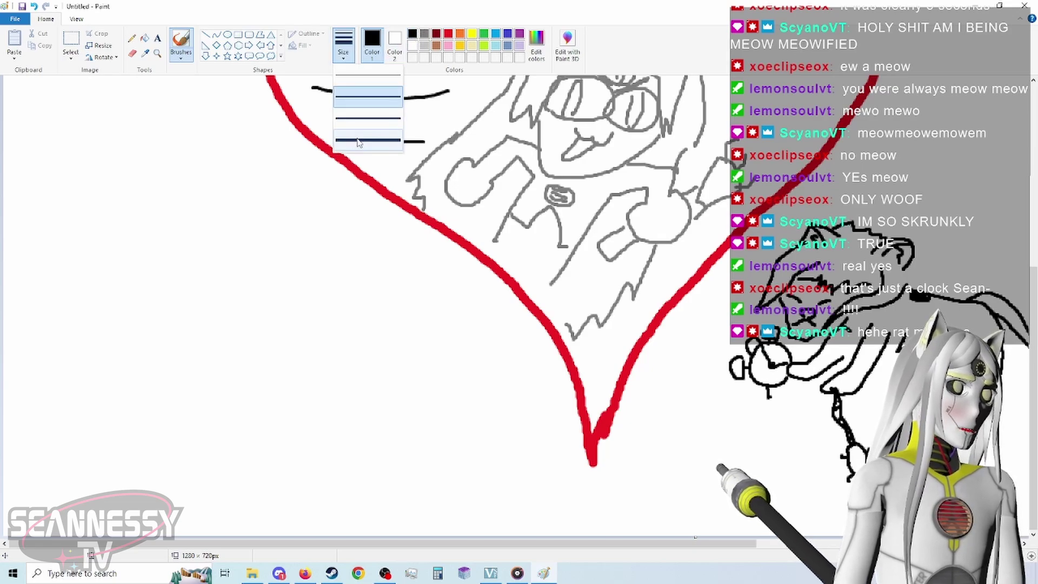
pyautogui.click(368, 140)
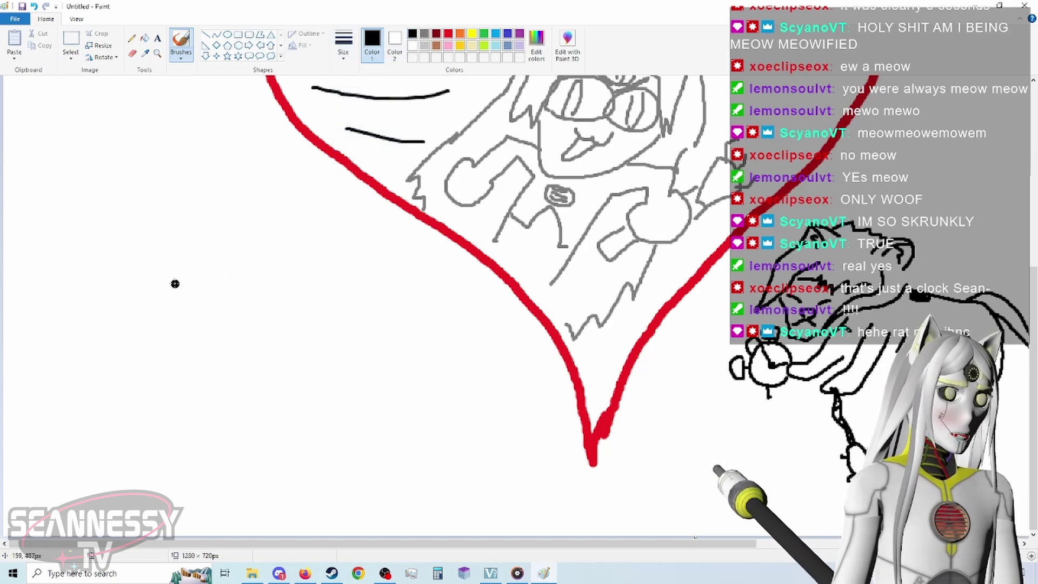
pyautogui.moveTo(167, 229)
pyautogui.mouseDown()
pyautogui.moveTo(149, 282)
pyautogui.moveTo(192, 221)
pyautogui.moveTo(162, 281)
pyautogui.moveTo(222, 238)
pyautogui.moveTo(232, 319)
pyautogui.moveTo(335, 186)
pyautogui.moveTo(216, 141)
pyautogui.moveTo(135, 346)
pyautogui.moveTo(195, 366)
pyautogui.moveTo(368, 462)
pyautogui.moveTo(294, 508)
pyautogui.mouseUp()
pyautogui.click(413, 45)
pyautogui.click(185, 276)
pyautogui.click(223, 292)
pyautogui.moveTo(178, 317); pyautogui.dragTo(198, 325)
# Draw the figure's thick black arm reaching up beside the heart, ending in a hand with spread fingers.
pyautogui.click(413, 34)
pyautogui.moveTo(292, 466)
pyautogui.mouseDown()
pyautogui.moveTo(435, 384)
pyautogui.moveTo(446, 281)
pyautogui.mouseUp()
pyautogui.moveTo(382, 323); pyautogui.dragTo(403, 354)
pyautogui.moveTo(388, 271); pyautogui.dragTo(412, 311)
pyautogui.moveTo(430, 276); pyautogui.dragTo(428, 316)
pyautogui.scroll(-1, 383, 331)
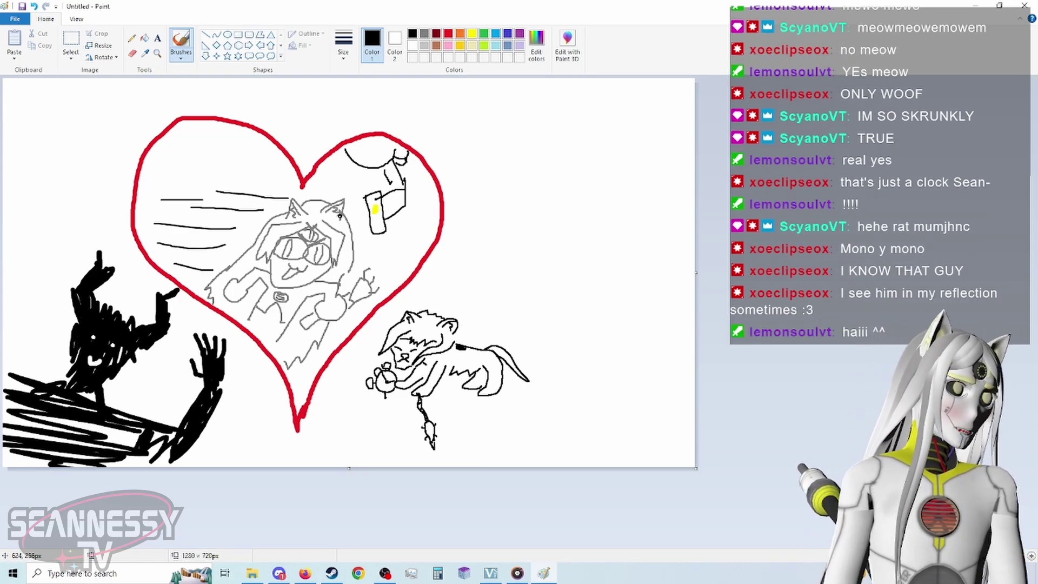
# Draw a lemon outline in yellow in the canvas's upper left corner and fill it with yellow.
pyautogui.scroll(1, 336, 219)
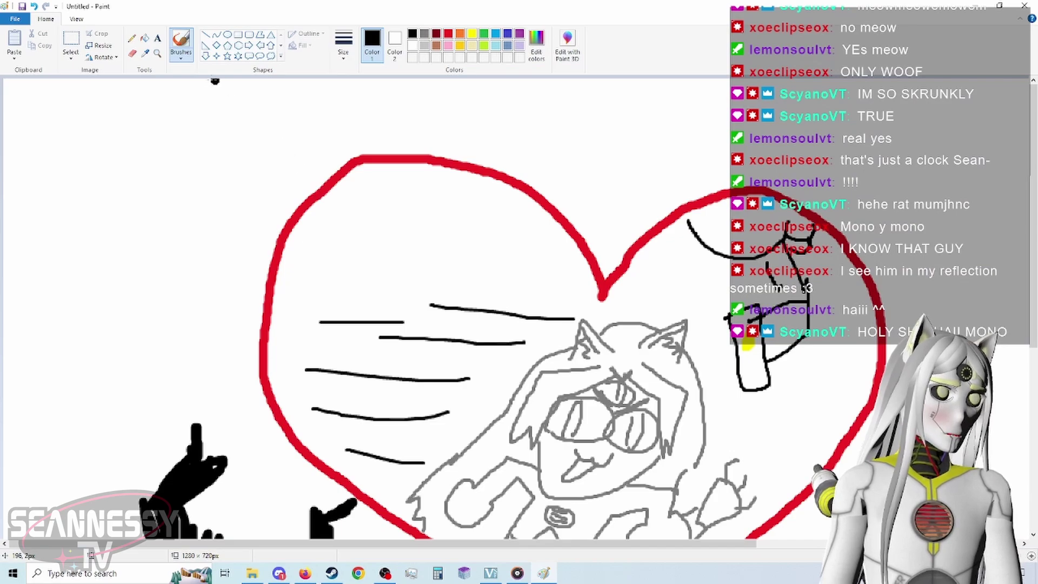
pyautogui.click(472, 34)
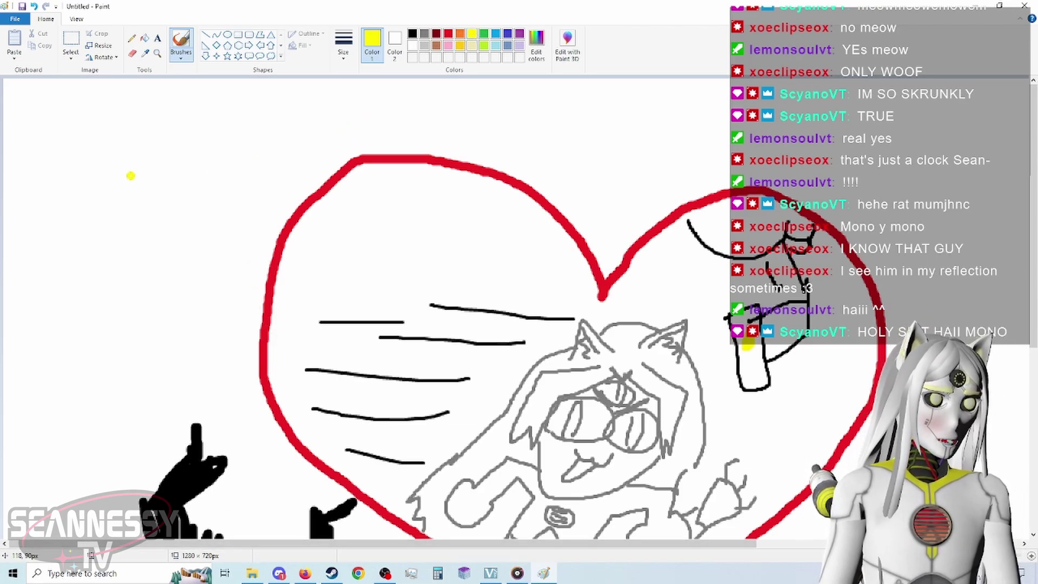
pyautogui.moveTo(186, 147)
pyautogui.mouseDown()
pyautogui.moveTo(49, 231)
pyautogui.moveTo(198, 162)
pyautogui.moveTo(140, 149)
pyautogui.mouseUp()
pyautogui.click(145, 38)
pyautogui.click(174, 172)
# Brush two turquoise cat ears onto the top of the lemon.
pyautogui.click(495, 33)
pyautogui.click(181, 41)
pyautogui.moveTo(73, 183); pyautogui.dragTo(100, 178)
pyautogui.moveTo(141, 150); pyautogui.dragTo(149, 157)
# Draw narrowed eyes, eyebrows and the bridge of a nose on the lemon in black.
pyautogui.click(412, 33)
pyautogui.scroll(2, 190, 221)
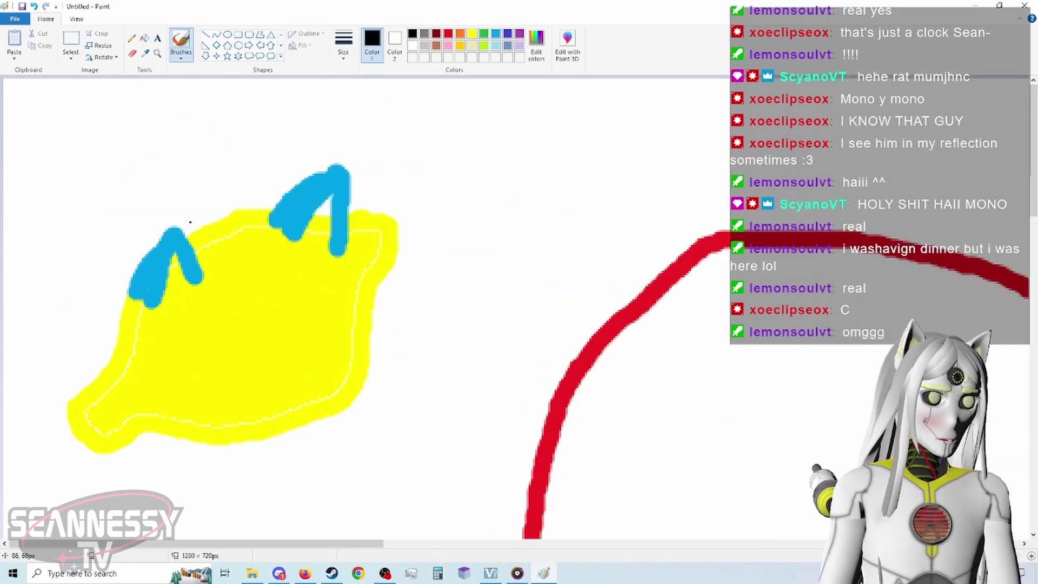
pyautogui.moveTo(265, 299); pyautogui.dragTo(277, 334)
pyautogui.moveTo(279, 300); pyautogui.dragTo(288, 329)
pyautogui.moveTo(255, 296)
pyautogui.mouseDown()
pyautogui.moveTo(265, 300)
pyautogui.moveTo(279, 284)
pyautogui.mouseUp()
pyautogui.moveTo(277, 280)
pyautogui.mouseDown()
pyautogui.moveTo(313, 278)
pyautogui.moveTo(316, 259)
pyautogui.mouseUp()
pyautogui.moveTo(247, 279)
pyautogui.mouseDown()
pyautogui.moveTo(221, 312)
pyautogui.moveTo(206, 296)
pyautogui.mouseUp()
pyautogui.moveTo(246, 295)
pyautogui.mouseDown()
pyautogui.moveTo(213, 297)
pyautogui.moveTo(252, 291)
pyautogui.mouseUp()
pyautogui.moveTo(287, 279)
pyautogui.mouseDown()
pyautogui.moveTo(314, 266)
pyautogui.moveTo(285, 280)
pyautogui.moveTo(327, 284)
pyautogui.moveTo(232, 327)
pyautogui.moveTo(306, 295)
pyautogui.mouseUp()
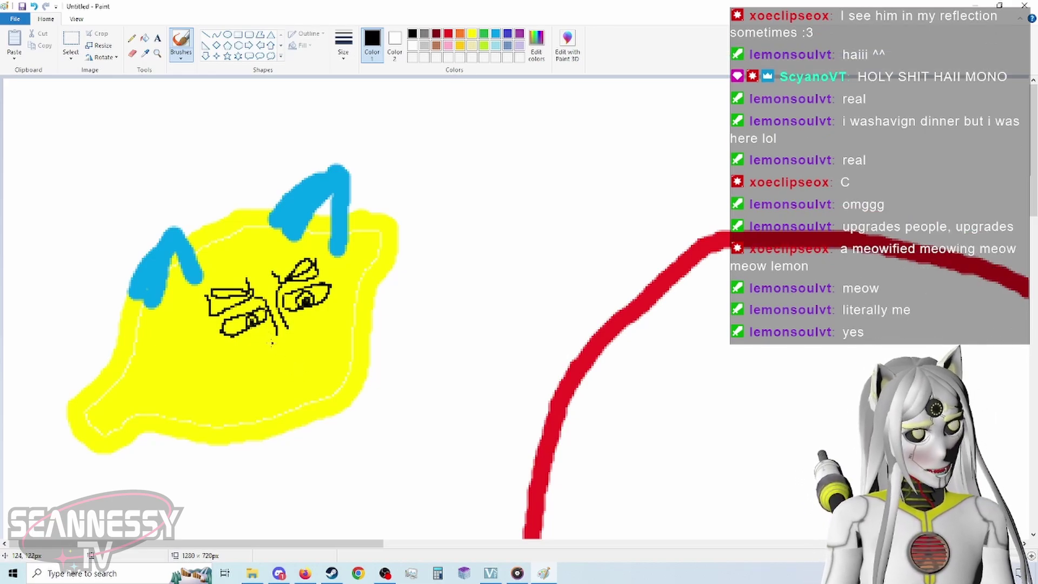
# Sketch the nose tip between the lemon's eyes and undo the last three strokes.
pyautogui.moveTo(278, 335); pyautogui.dragTo(272, 347)
pyautogui.moveTo(295, 324)
pyautogui.mouseDown()
pyautogui.moveTo(305, 343)
pyautogui.moveTo(273, 347)
pyautogui.moveTo(300, 344)
pyautogui.mouseUp()
pyautogui.hotkey('ctrl', 'z')
pyautogui.hotkey('ctrl', 'z')
pyautogui.hotkey('ctrl', 'z')
# Outline the lemon's face with black jaw and cheek lines and hatch shading beneath the cheekbone.
pyautogui.moveTo(199, 323); pyautogui.dragTo(257, 376)
pyautogui.moveTo(339, 284)
pyautogui.mouseDown()
pyautogui.moveTo(331, 352)
pyautogui.moveTo(341, 309)
pyautogui.mouseUp()
pyautogui.moveTo(220, 368); pyautogui.dragTo(176, 368)
pyautogui.moveTo(187, 361); pyautogui.dragTo(196, 339)
pyautogui.moveTo(204, 364)
pyautogui.mouseDown()
pyautogui.moveTo(213, 352)
pyautogui.moveTo(175, 359)
pyautogui.mouseUp()
pyautogui.moveTo(343, 288); pyautogui.dragTo(348, 297)
pyautogui.moveTo(350, 288); pyautogui.dragTo(342, 297)
pyautogui.moveTo(269, 299); pyautogui.dragTo(276, 305)
pyautogui.moveTo(276, 306); pyautogui.dragTo(201, 334)
pyautogui.moveTo(328, 275); pyautogui.dragTo(335, 284)
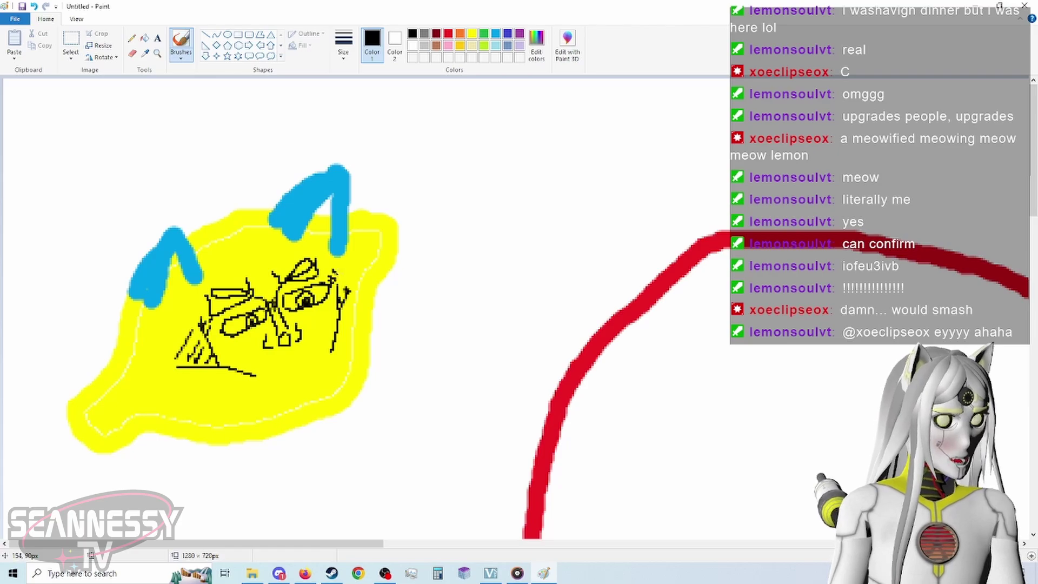
# Draw full lips with a parting line and a cleft chin on the lemon's face.
pyautogui.moveTo(273, 372); pyautogui.dragTo(321, 355)
pyautogui.moveTo(273, 375); pyautogui.dragTo(322, 357)
pyautogui.moveTo(319, 359); pyautogui.dragTo(279, 374)
pyautogui.moveTo(301, 354); pyautogui.dragTo(291, 378)
pyautogui.moveTo(310, 359)
pyautogui.mouseDown()
pyautogui.moveTo(305, 396)
pyautogui.moveTo(335, 371)
pyautogui.mouseUp()
# Add short black stubble strokes along both sides of the lemon's jaw.
pyautogui.moveTo(223, 377); pyautogui.dragTo(216, 389)
pyautogui.moveTo(229, 385); pyautogui.dragTo(234, 400)
pyautogui.moveTo(245, 397); pyautogui.dragTo(242, 405)
pyautogui.moveTo(256, 397); pyautogui.dragTo(253, 404)
pyautogui.moveTo(342, 355); pyautogui.dragTo(349, 358)
pyautogui.moveTo(346, 342); pyautogui.dragTo(352, 345)
pyautogui.moveTo(350, 330); pyautogui.dragTo(354, 322)
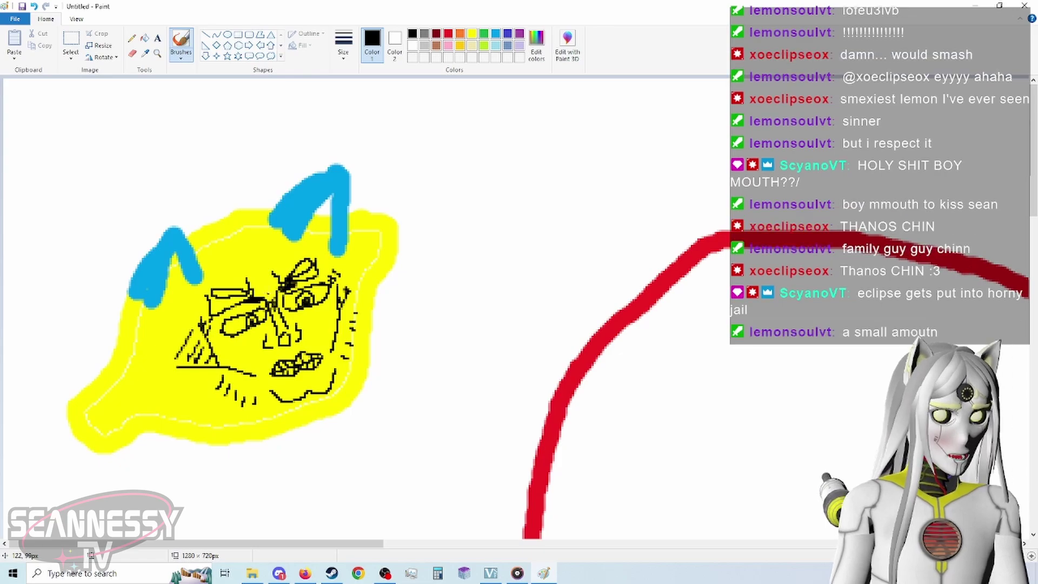
# Paint spiky indigo hair around the lemon's ears and both sides of its head with the second-thinnest brush size.
pyautogui.click(496, 34)
pyautogui.hotkey('ctrl', 'z')
pyautogui.click(508, 33)
pyautogui.click(343, 46)
pyautogui.click(368, 97)
pyautogui.moveTo(211, 273)
pyautogui.mouseDown()
pyautogui.moveTo(259, 217)
pyautogui.moveTo(254, 238)
pyautogui.mouseUp()
pyautogui.moveTo(358, 238)
pyautogui.mouseDown()
pyautogui.moveTo(379, 278)
pyautogui.moveTo(368, 233)
pyautogui.mouseUp()
pyautogui.moveTo(190, 295); pyautogui.dragTo(122, 306)
pyautogui.moveTo(223, 249)
pyautogui.mouseDown()
pyautogui.moveTo(205, 178)
pyautogui.moveTo(166, 181)
pyautogui.moveTo(162, 219)
pyautogui.moveTo(197, 219)
pyautogui.moveTo(244, 243)
pyautogui.mouseUp()
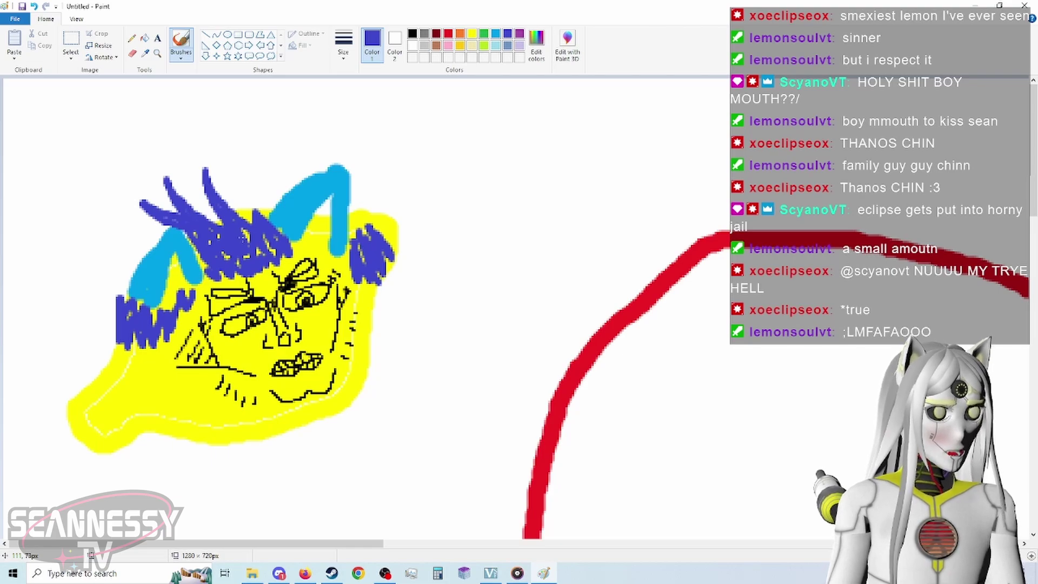
# Draw an orange drinking glass beside the heart with a fist-like shape rising from the drink, and fill the drink orange.
pyautogui.scroll(-3, 342, 254)
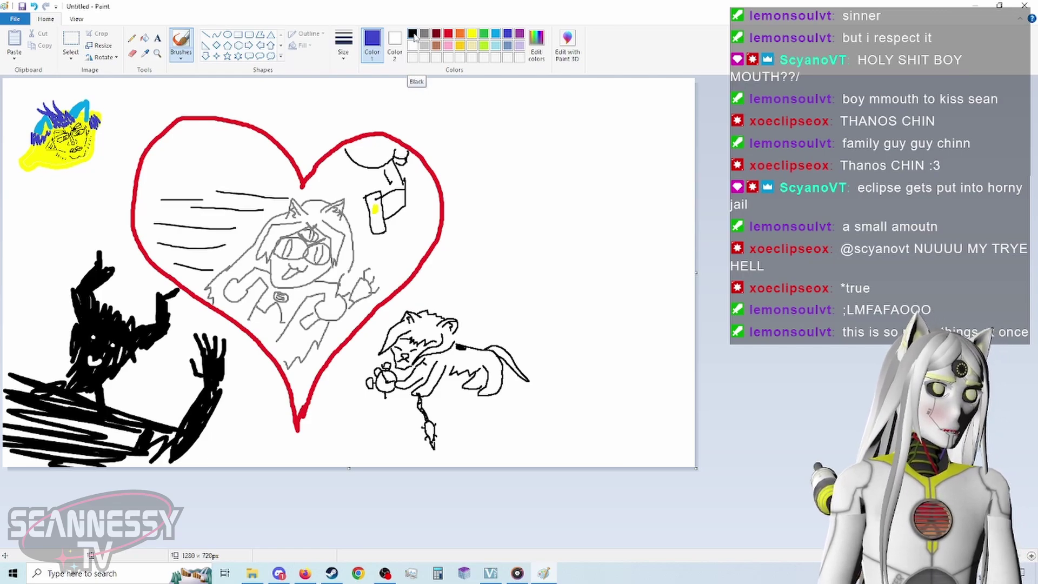
pyautogui.click(451, 36)
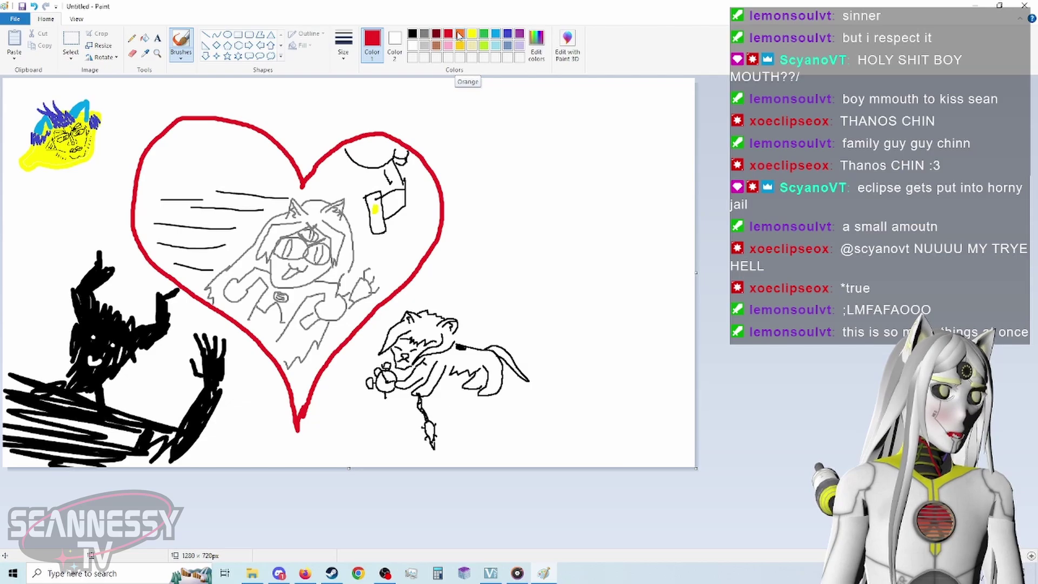
pyautogui.click(459, 35)
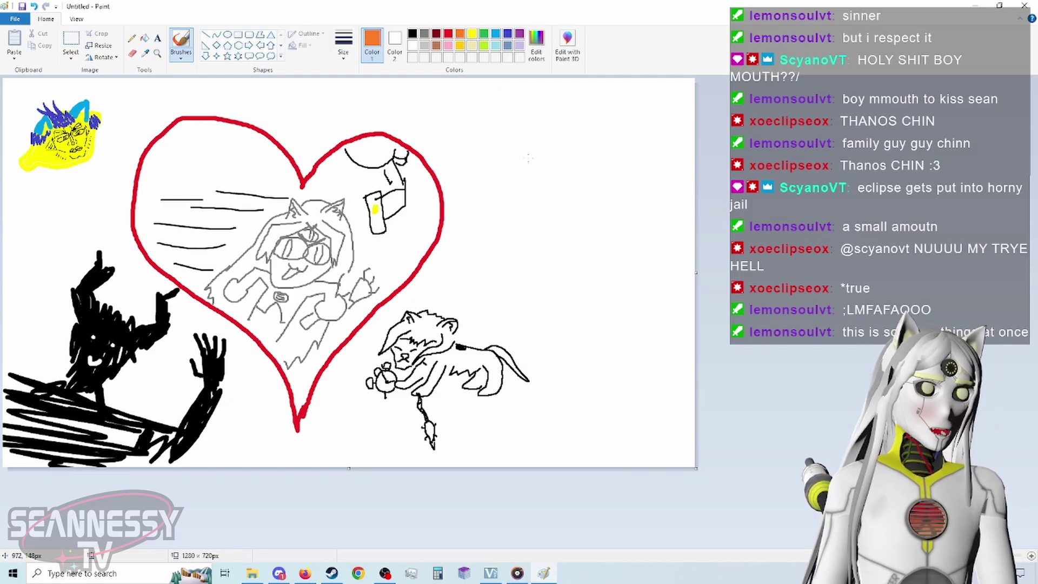
pyautogui.scroll(2, 528, 158)
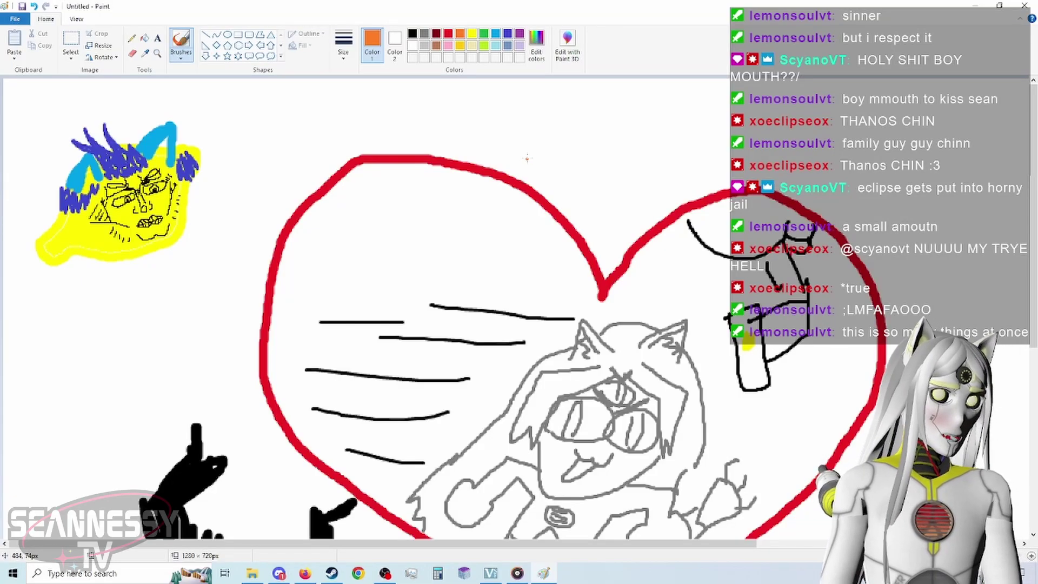
pyautogui.moveTo(182, 544); pyautogui.dragTo(492, 498)
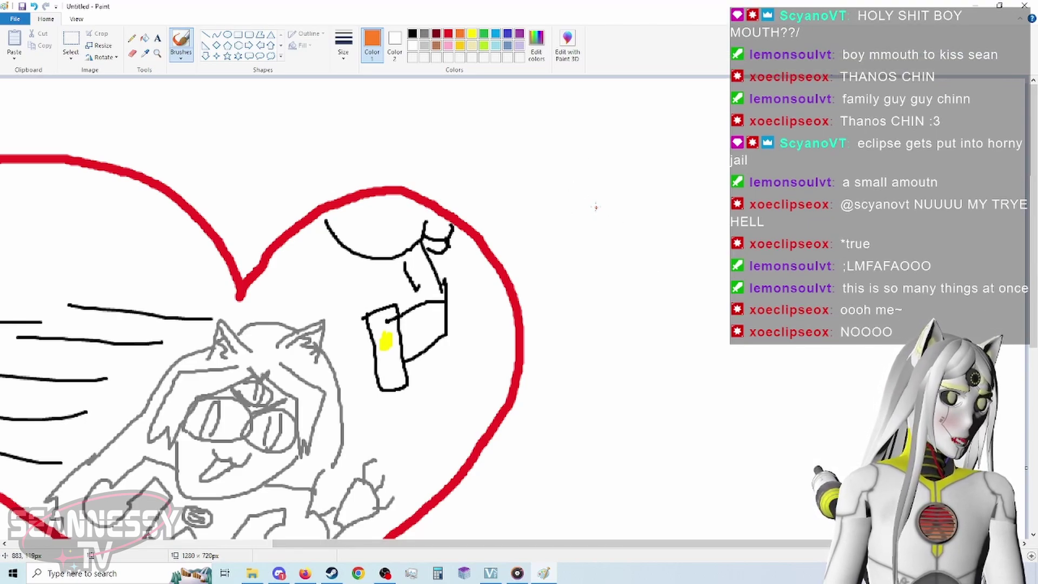
pyautogui.moveTo(562, 166)
pyautogui.mouseDown()
pyautogui.moveTo(588, 297)
pyautogui.moveTo(643, 301)
pyautogui.moveTo(660, 158)
pyautogui.moveTo(629, 169)
pyautogui.moveTo(562, 166)
pyautogui.moveTo(657, 159)
pyautogui.mouseUp()
pyautogui.moveTo(574, 211)
pyautogui.mouseDown()
pyautogui.moveTo(629, 294)
pyautogui.moveTo(606, 216)
pyautogui.moveTo(592, 211)
pyautogui.moveTo(591, 172)
pyautogui.moveTo(630, 182)
pyautogui.moveTo(627, 214)
pyautogui.moveTo(592, 208)
pyautogui.mouseUp()
pyautogui.click(144, 38)
pyautogui.click(611, 254)
# Draw a red arrow pointing at the orange glass and hand-letter "Eclipse" at its tail.
pyautogui.click(449, 33)
pyautogui.click(181, 43)
pyautogui.moveTo(683, 206)
pyautogui.mouseDown()
pyautogui.moveTo(687, 235)
pyautogui.moveTo(734, 232)
pyautogui.mouseUp()
pyautogui.moveTo(753, 225); pyautogui.dragTo(752, 246)
pyautogui.moveTo(765, 233); pyautogui.dragTo(765, 246)
pyautogui.moveTo(773, 222); pyautogui.dragTo(788, 270)
pyautogui.moveTo(811, 246); pyautogui.dragTo(800, 263)
pyautogui.moveTo(815, 260); pyautogui.dragTo(829, 269)
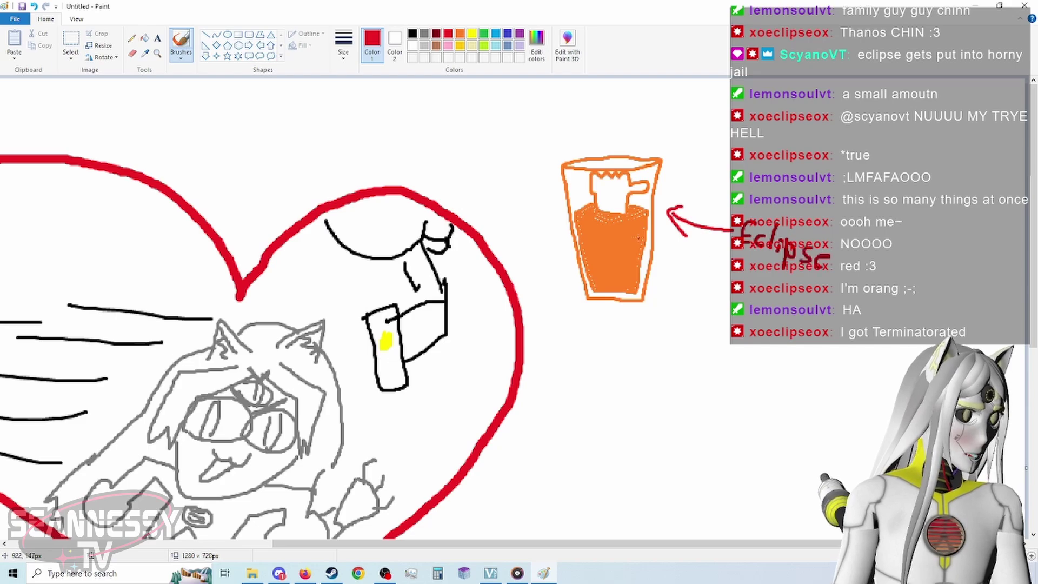
pyautogui.scroll(-1, 617, 229)
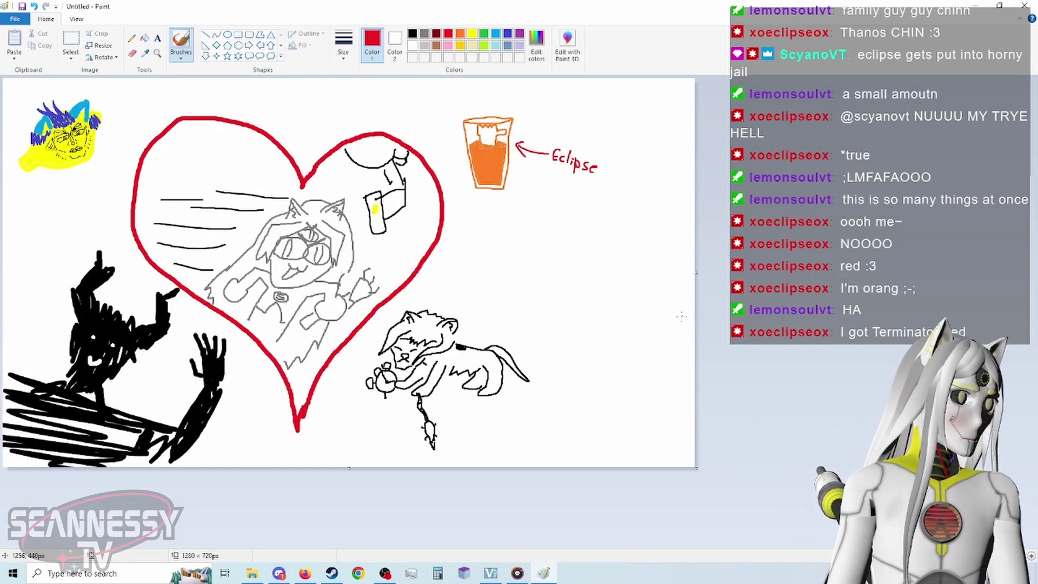
# Outline a small cat-eared head with jagged bangs in indigo in the empty area beyond the lion's tail.
pyautogui.scroll(1, 691, 320)
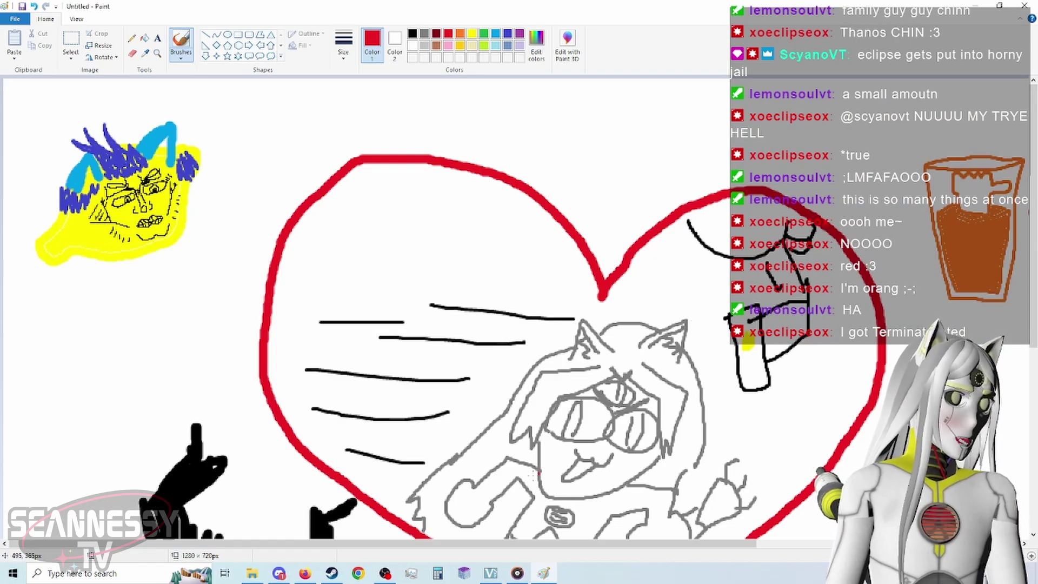
pyautogui.moveTo(469, 545); pyautogui.dragTo(734, 545)
pyautogui.scroll(-5, 816, 382)
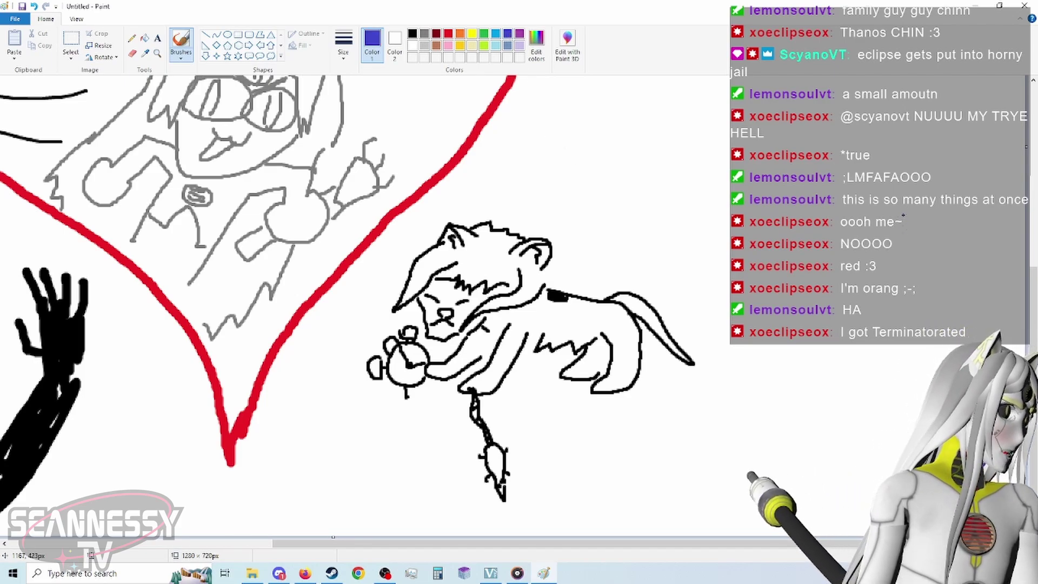
pyautogui.moveTo(911, 206)
pyautogui.mouseDown()
pyautogui.moveTo(909, 230)
pyautogui.moveTo(912, 220)
pyautogui.moveTo(914, 229)
pyautogui.moveTo(942, 206)
pyautogui.mouseUp()
pyautogui.moveTo(937, 203); pyautogui.dragTo(953, 203)
pyautogui.moveTo(915, 198)
pyautogui.mouseDown()
pyautogui.moveTo(904, 193)
pyautogui.moveTo(895, 242)
pyautogui.mouseUp()
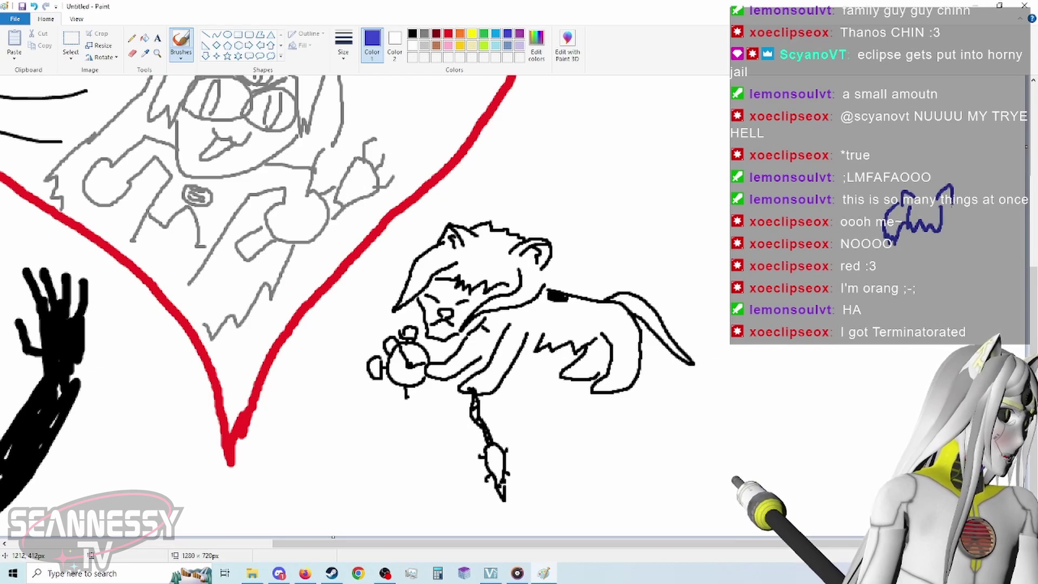
pyautogui.moveTo(954, 203); pyautogui.dragTo(944, 232)
pyautogui.moveTo(915, 196); pyautogui.dragTo(938, 194)
pyautogui.moveTo(898, 239); pyautogui.dragTo(956, 241)
# Draw short hair locks on both sides of the indigo head, undoing and redrawing the first attempts.
pyautogui.moveTo(893, 243)
pyautogui.mouseDown()
pyautogui.moveTo(888, 268)
pyautogui.moveTo(909, 261)
pyautogui.mouseUp()
pyautogui.moveTo(964, 242); pyautogui.dragTo(950, 261)
pyautogui.hotkey('ctrl', 'z')
pyautogui.hotkey('ctrl', 'z')
pyautogui.moveTo(895, 243); pyautogui.dragTo(906, 260)
pyautogui.moveTo(960, 241); pyautogui.dragTo(953, 262)
pyautogui.moveTo(896, 245); pyautogui.dragTo(897, 260)
pyautogui.moveTo(957, 243); pyautogui.dragTo(958, 261)
# Fill the cat-eared character's hair with indigo.
pyautogui.click(145, 38)
pyautogui.click(926, 212)
pyautogui.hotkey('ctrl', 'z')
pyautogui.click(181, 45)
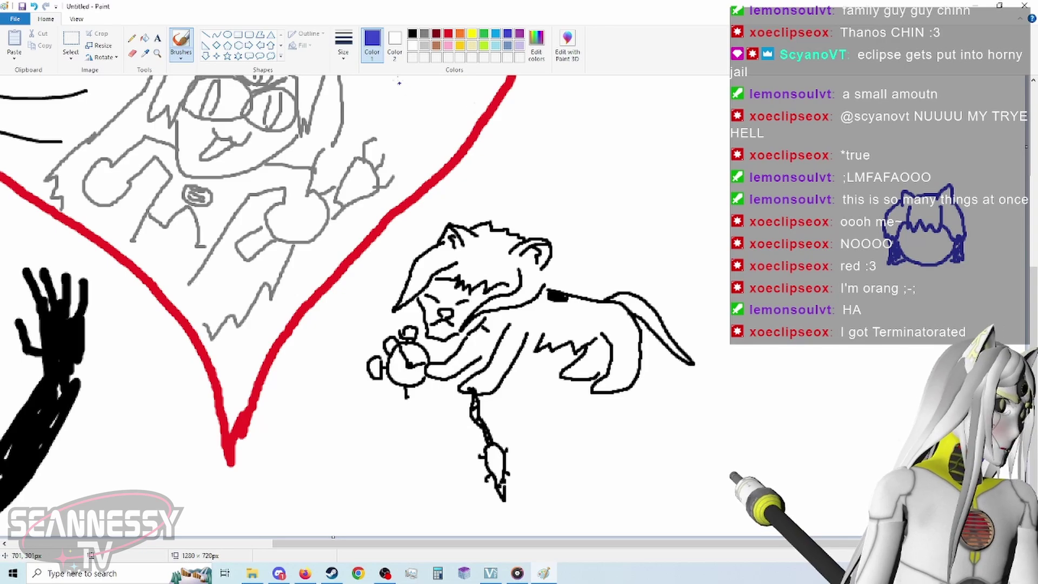
pyautogui.click(144, 38)
pyautogui.click(926, 212)
# Draw the indigo character's closed-eye face and its body with bent arms, a tail and striped stockinged legs.
pyautogui.click(181, 44)
pyautogui.moveTo(905, 237); pyautogui.dragTo(943, 236)
pyautogui.moveTo(919, 251)
pyautogui.mouseDown()
pyautogui.moveTo(929, 252)
pyautogui.moveTo(872, 301)
pyautogui.moveTo(854, 397)
pyautogui.mouseUp()
pyautogui.moveTo(928, 342); pyautogui.dragTo(892, 432)
pyautogui.moveTo(853, 399); pyautogui.dragTo(821, 462)
pyautogui.moveTo(885, 415); pyautogui.dragTo(842, 473)
pyautogui.moveTo(956, 344)
pyautogui.mouseDown()
pyautogui.moveTo(937, 422)
pyautogui.moveTo(868, 494)
pyautogui.mouseUp()
pyautogui.moveTo(961, 322)
pyautogui.mouseDown()
pyautogui.moveTo(976, 285)
pyautogui.moveTo(941, 269)
pyautogui.mouseUp()
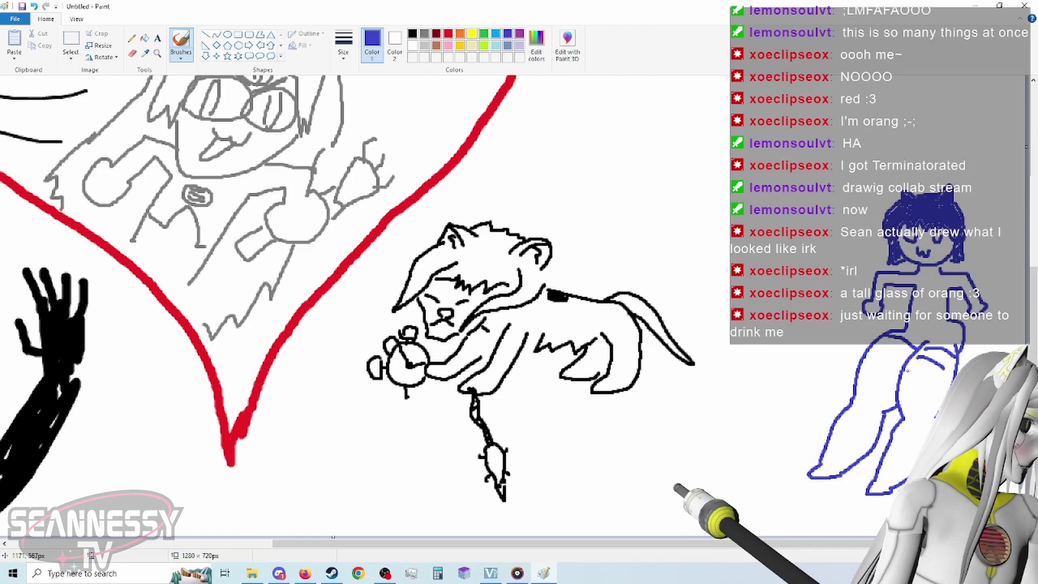
pyautogui.scroll(3, 519, 303)
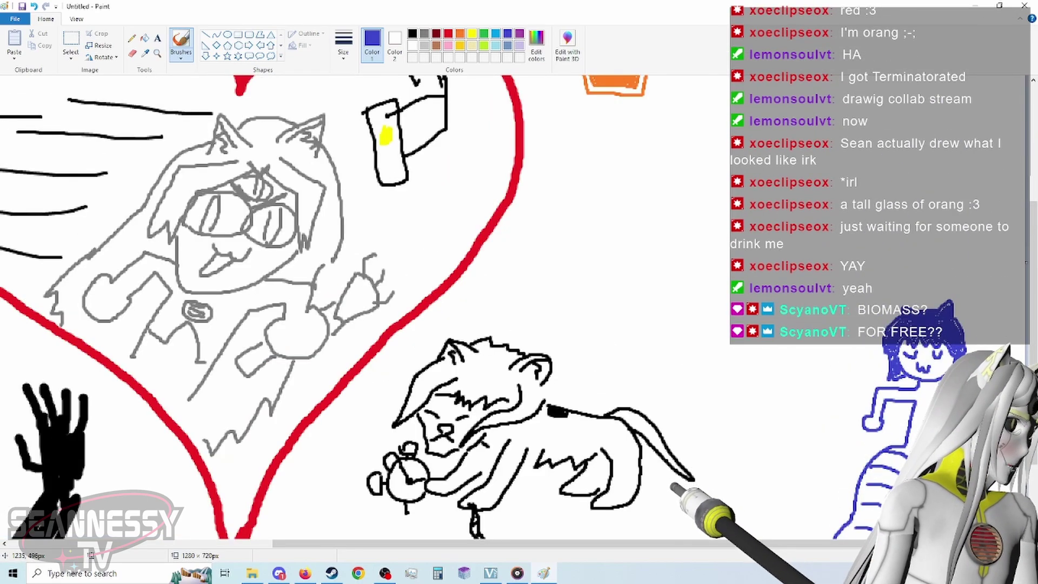
pyautogui.scroll(-1, 519, 307)
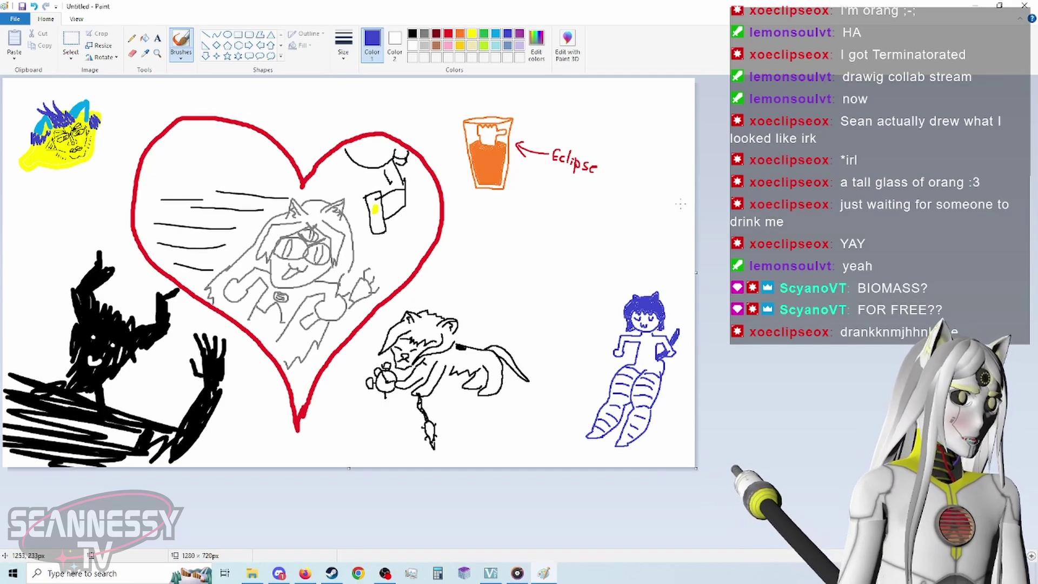
# Outline a jagged-edged blob above the indigo cat character in green and fill it green.
pyautogui.scroll(1, 651, 210)
pyautogui.scroll(-6, 659, 241)
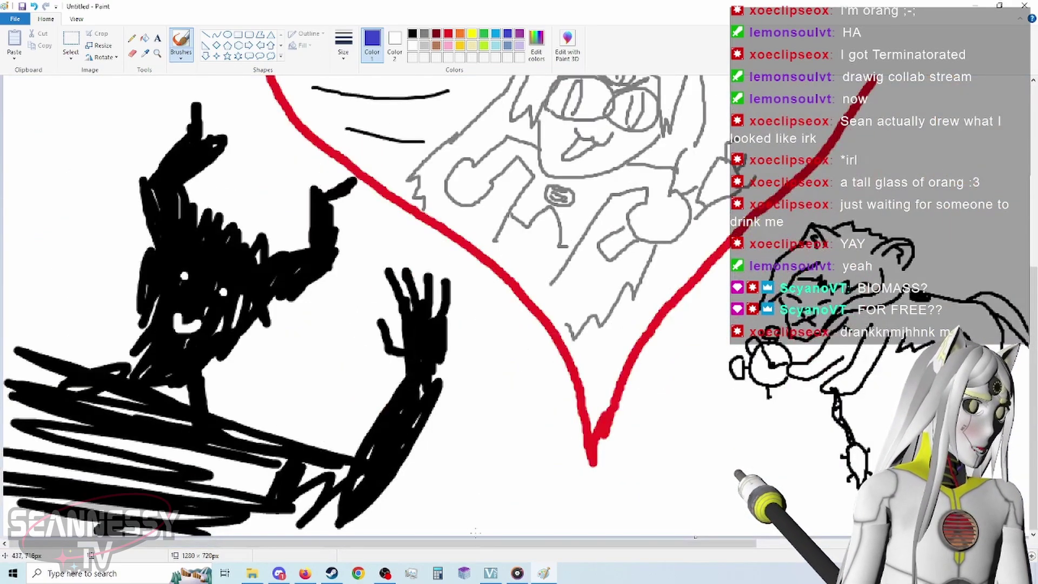
pyautogui.moveTo(487, 548); pyautogui.dragTo(714, 548)
pyautogui.click(484, 33)
pyautogui.moveTo(527, 544); pyautogui.dragTo(602, 542)
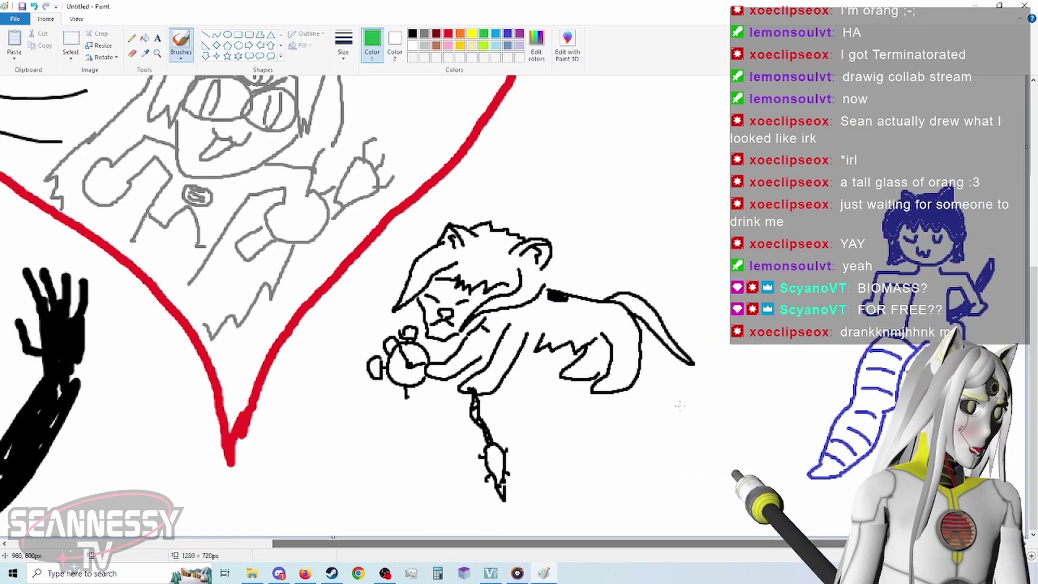
pyautogui.scroll(2, 676, 405)
pyautogui.moveTo(890, 309); pyautogui.dragTo(866, 311)
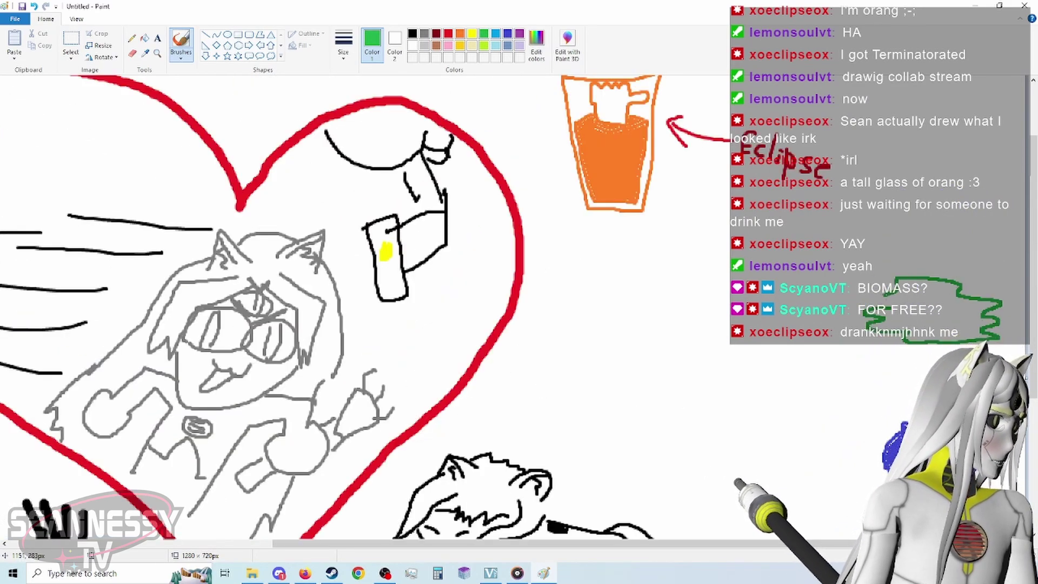
pyautogui.click(144, 37)
pyautogui.scroll(-1, 422, 75)
# Restore the maximized window to a smaller size and reposition it on the desktop with the whole canvas in view.
pyautogui.moveTo(616, 6)
pyautogui.mouseDown()
pyautogui.moveTo(384, 23)
pyautogui.moveTo(138, 10)
pyautogui.mouseUp()
pyautogui.scroll(-2, 268, 269)
pyautogui.scroll(2, 387, 275)
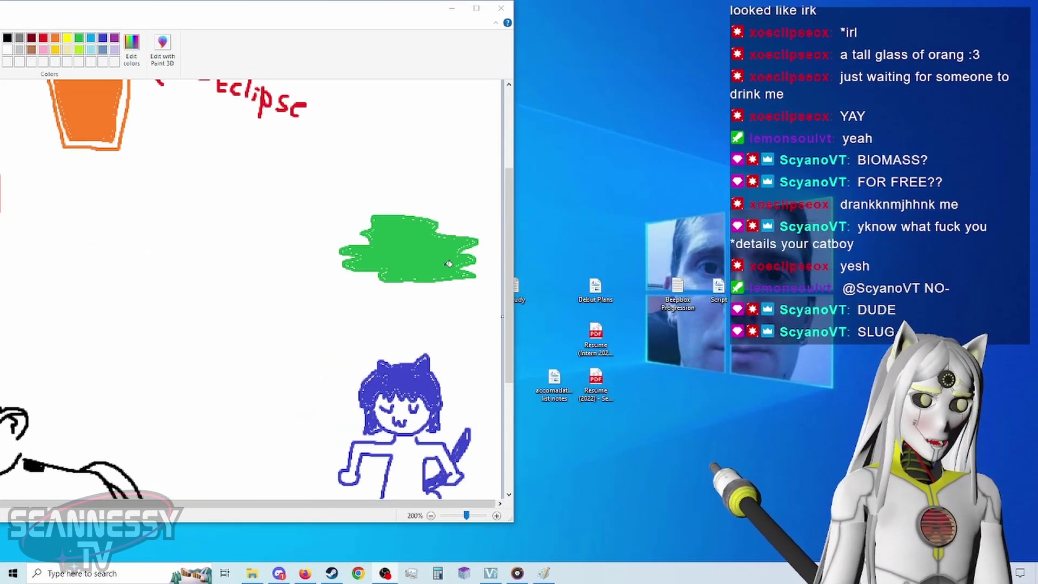
pyautogui.scroll(1, 449, 264)
pyautogui.scroll(-8, 269, 287)
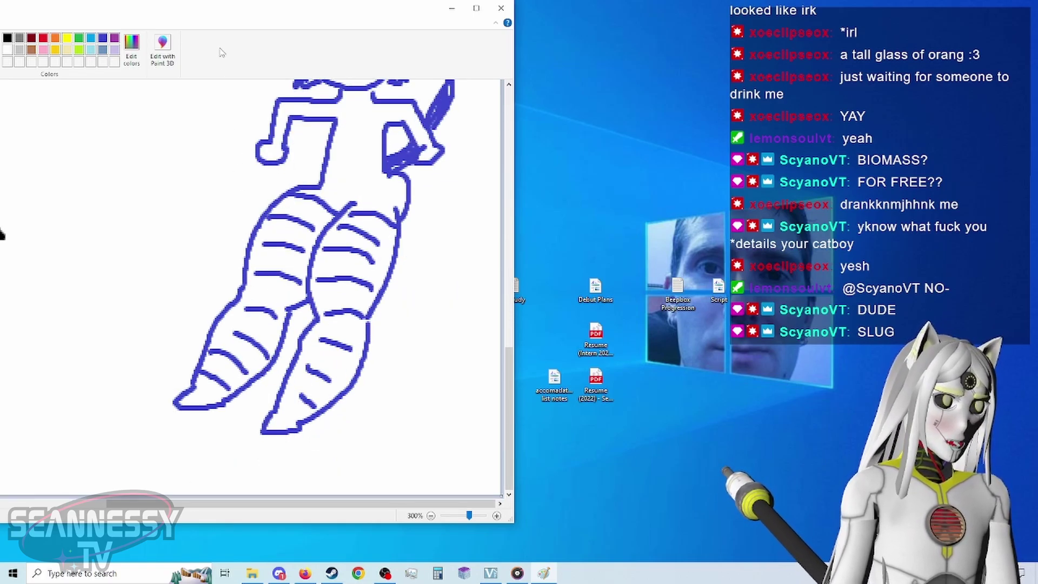
pyautogui.moveTo(226, 7)
pyautogui.mouseDown()
pyautogui.moveTo(655, 96)
pyautogui.moveTo(721, 80)
pyautogui.moveTo(648, 64)
pyautogui.mouseUp()
pyautogui.scroll(-2, 616, 268)
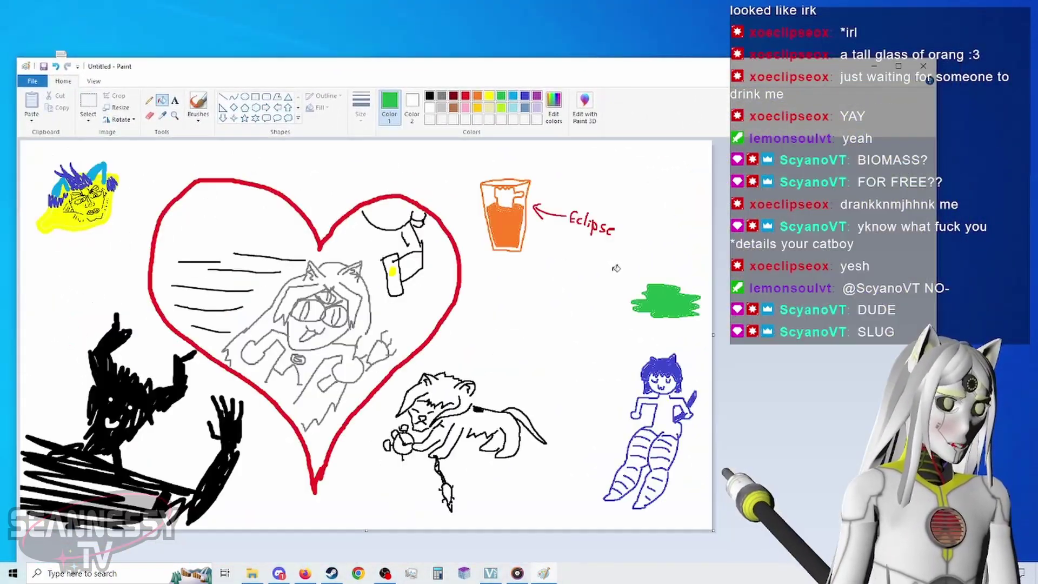
# Draw a yellow piece of cheese with holes between the green blob and the indigo character's head.
pyautogui.click(488, 96)
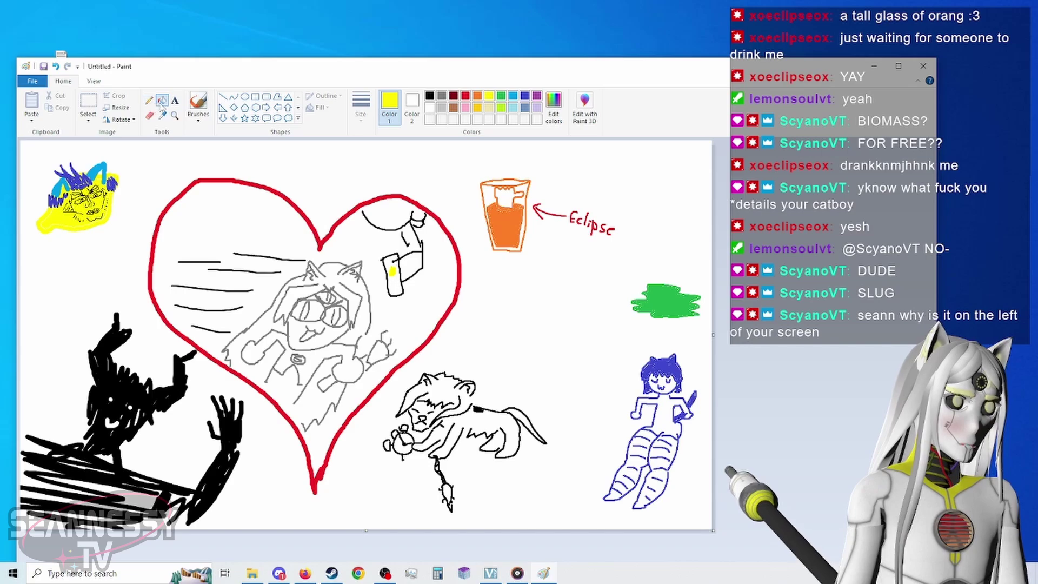
pyautogui.click(199, 105)
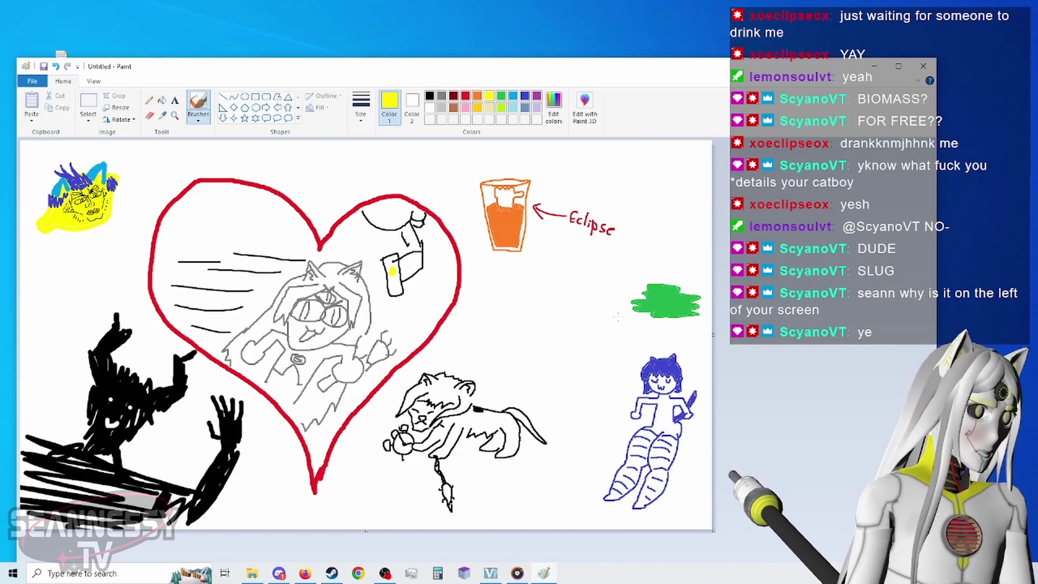
pyautogui.moveTo(618, 317)
pyautogui.mouseDown()
pyautogui.moveTo(604, 353)
pyautogui.moveTo(639, 358)
pyautogui.moveTo(644, 334)
pyautogui.moveTo(622, 328)
pyautogui.mouseUp()
pyautogui.moveTo(630, 336); pyautogui.dragTo(631, 336)
pyautogui.moveTo(616, 337); pyautogui.dragTo(620, 340)
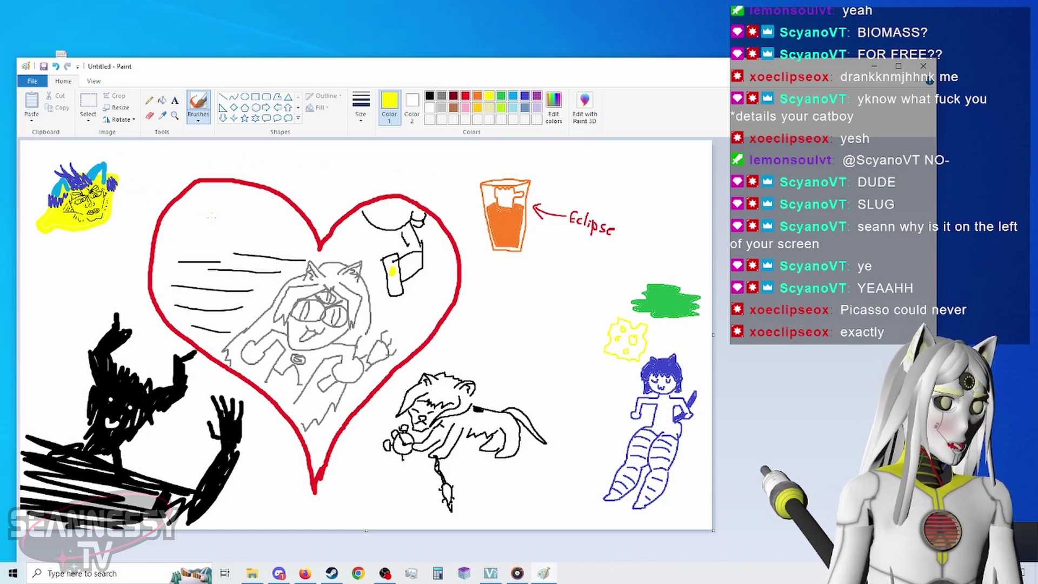
# Copy the lion, shrink the copy above the original's back and flip it horizontally to face the indigo character.
pyautogui.click(88, 106)
pyautogui.moveTo(396, 371); pyautogui.dragTo(552, 463)
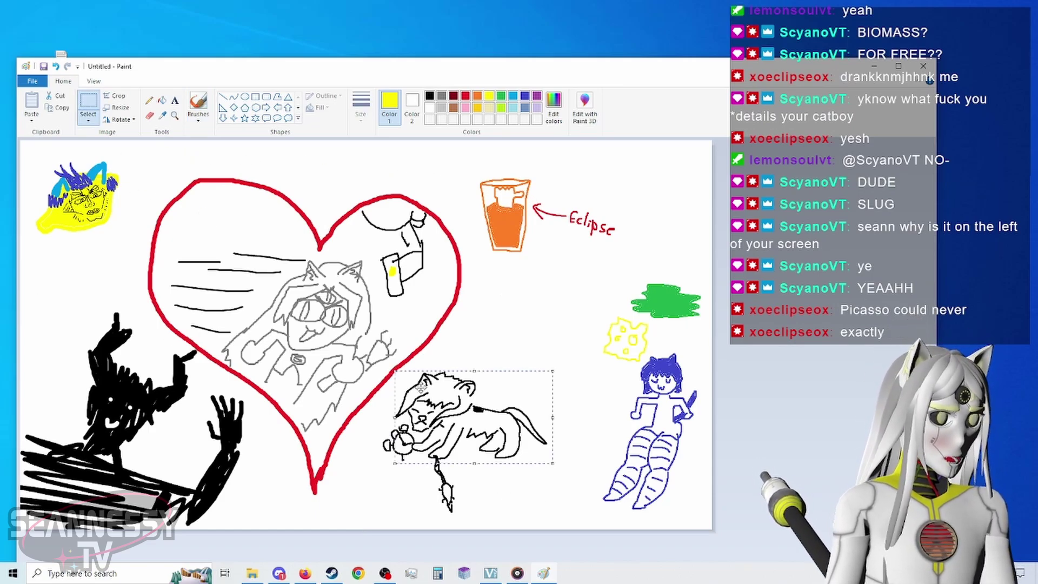
pyautogui.click(58, 106)
pyautogui.click(31, 103)
pyautogui.moveTo(99, 187)
pyautogui.mouseDown()
pyautogui.moveTo(411, 304)
pyautogui.moveTo(537, 330)
pyautogui.mouseUp()
pyautogui.moveTo(616, 284); pyautogui.dragTo(541, 313)
pyautogui.moveTo(476, 340); pyautogui.dragTo(470, 319)
pyautogui.click(123, 119)
pyautogui.click(140, 181)
# Paste a second, even smaller copy of the flipped lion below the first copy, near the indigo character.
pyautogui.hotkey('ctrl', 'c')
pyautogui.hotkey('ctrl', 'v')
pyautogui.moveTo(61, 178); pyautogui.dragTo(572, 399)
pyautogui.moveTo(618, 369); pyautogui.dragTo(604, 381)
pyautogui.moveTo(580, 404); pyautogui.dragTo(567, 388)
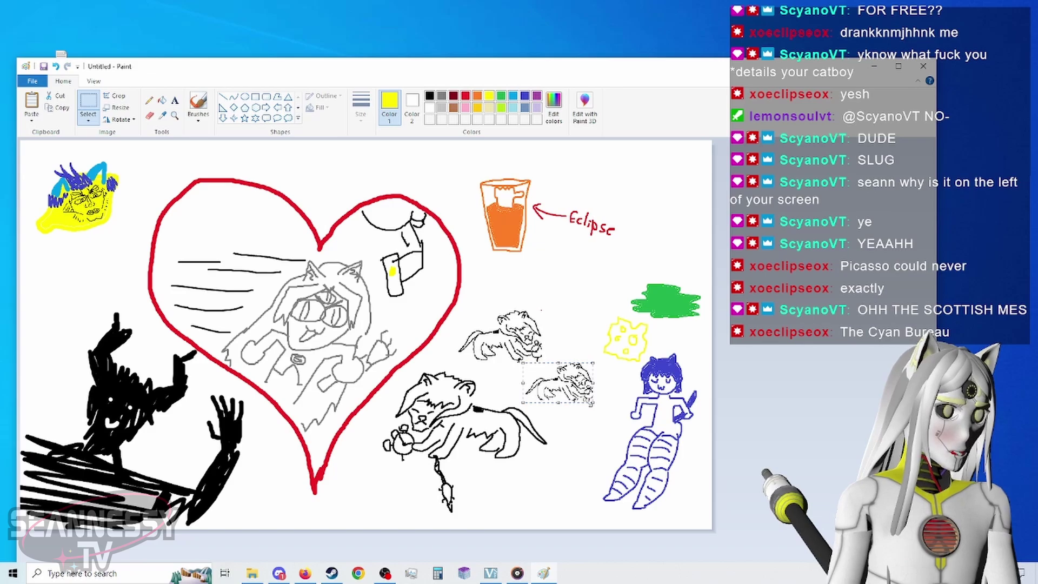
pyautogui.click(596, 434)
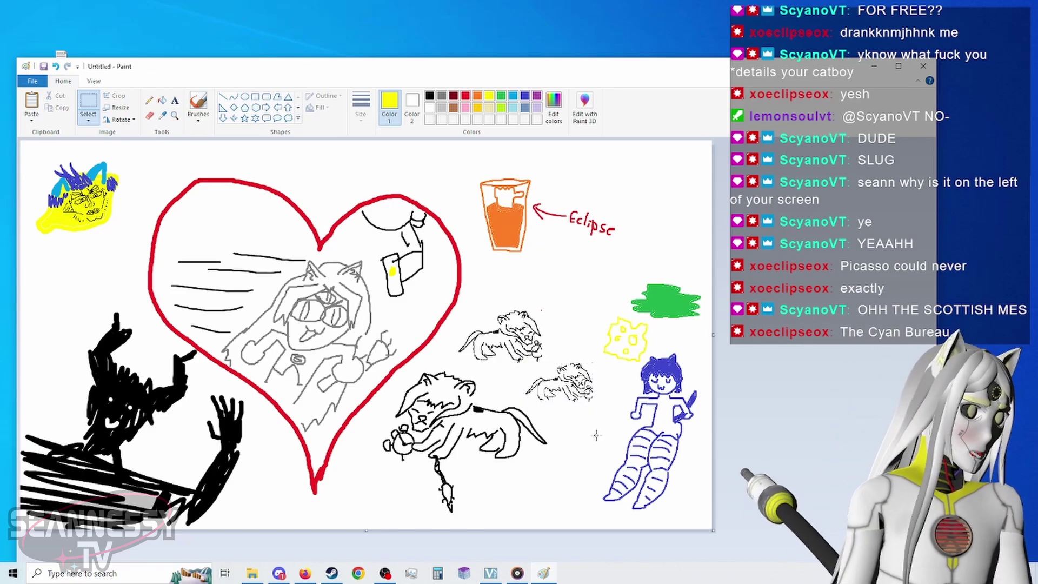
# Draw two red laser beams from the smallest lion's eyes to the indigo character with the thinnest brush size.
pyautogui.scroll(1, 651, 401)
pyautogui.scroll(1, 324, 555)
pyautogui.moveTo(323, 559); pyautogui.dragTo(730, 559)
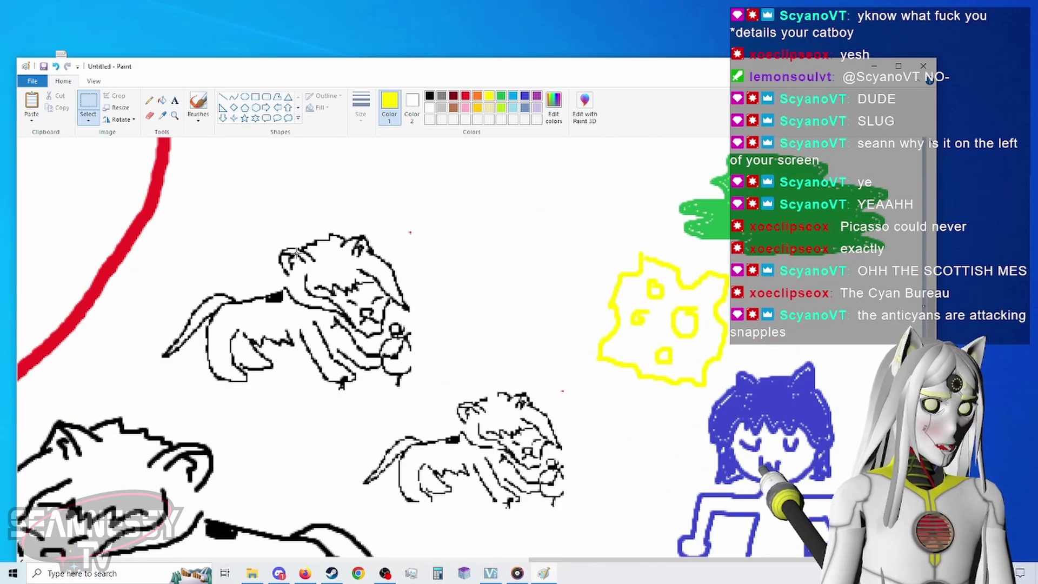
pyautogui.click(465, 96)
pyautogui.click(198, 103)
pyautogui.click(361, 105)
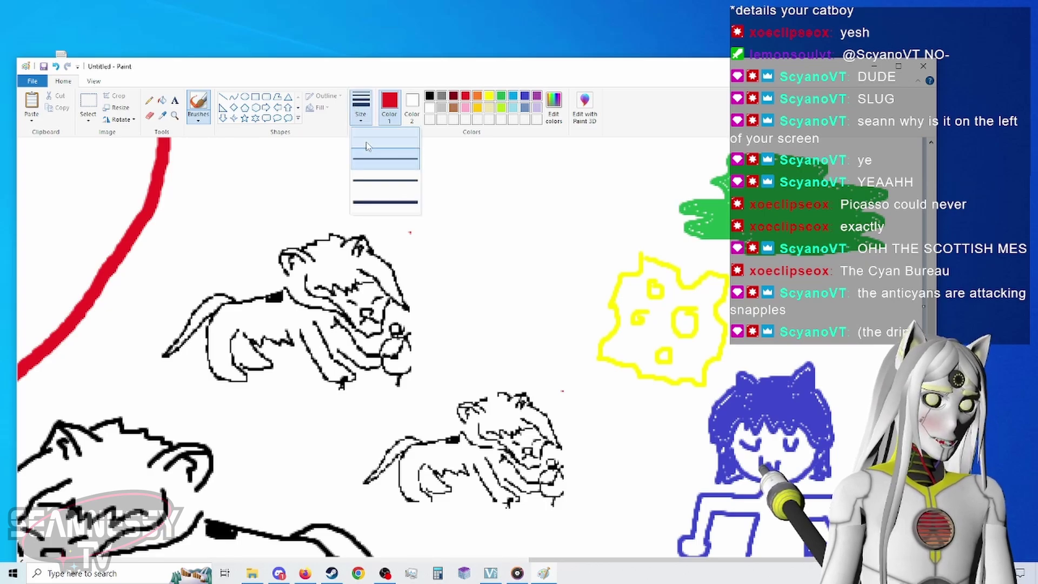
pyautogui.click(384, 145)
pyautogui.moveTo(535, 441); pyautogui.dragTo(720, 480)
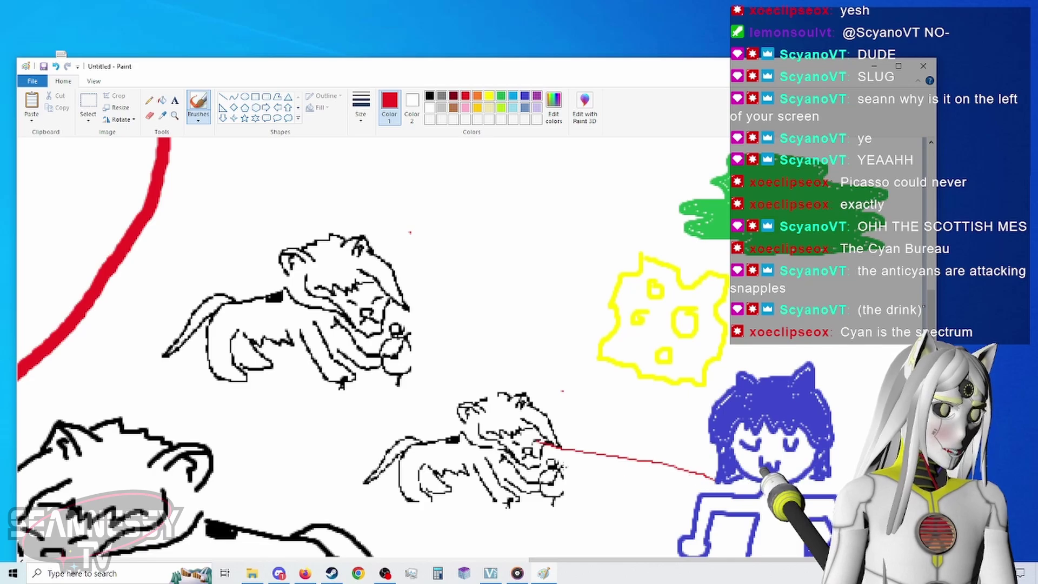
pyautogui.moveTo(519, 445); pyautogui.dragTo(713, 489)
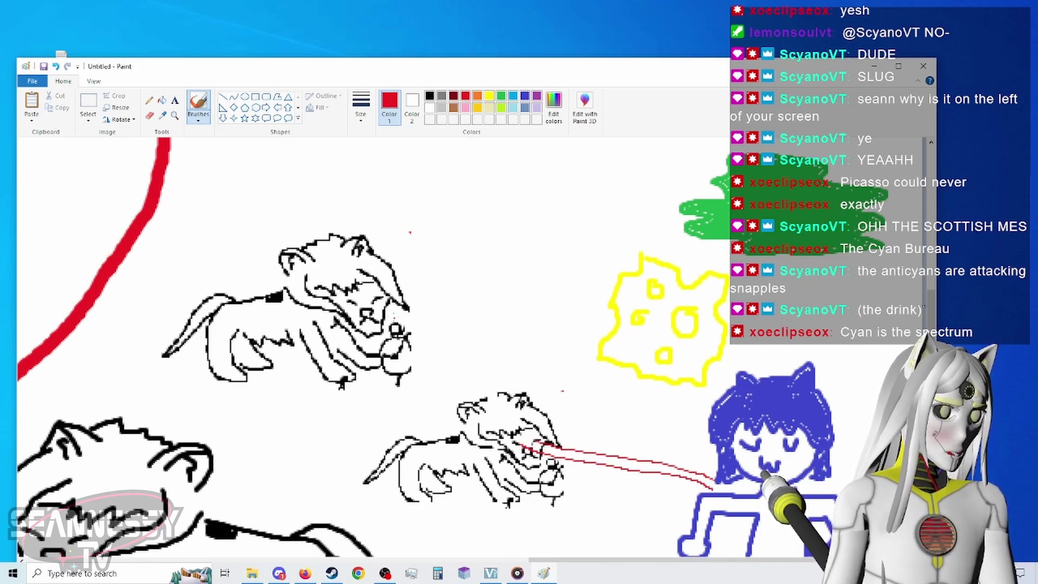
# Draw two thin red laser beams from the upper lion copy's eyes to the indigo character's head.
pyautogui.moveTo(378, 301); pyautogui.dragTo(703, 401)
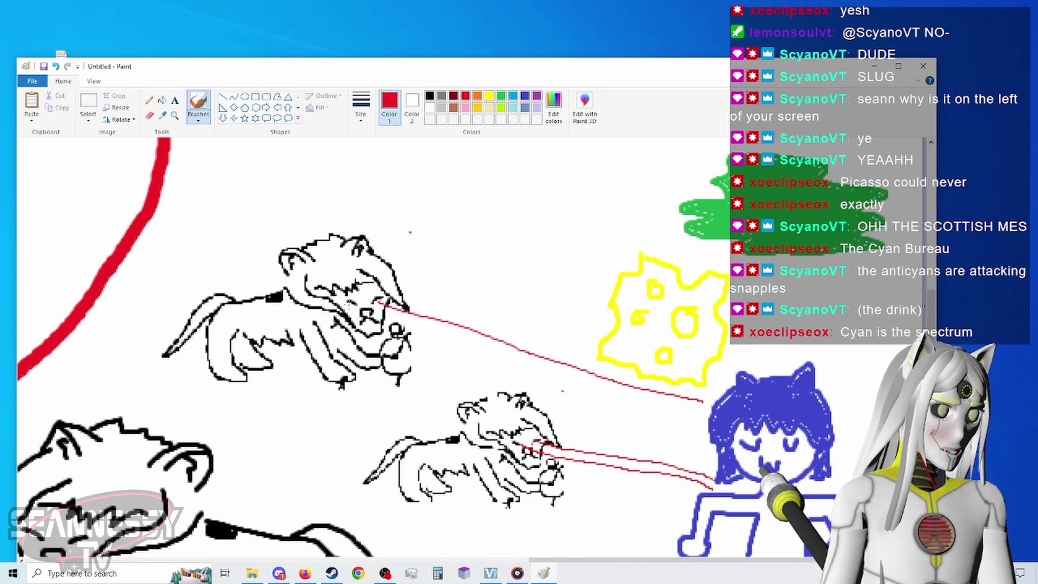
pyautogui.moveTo(359, 304); pyautogui.dragTo(706, 417)
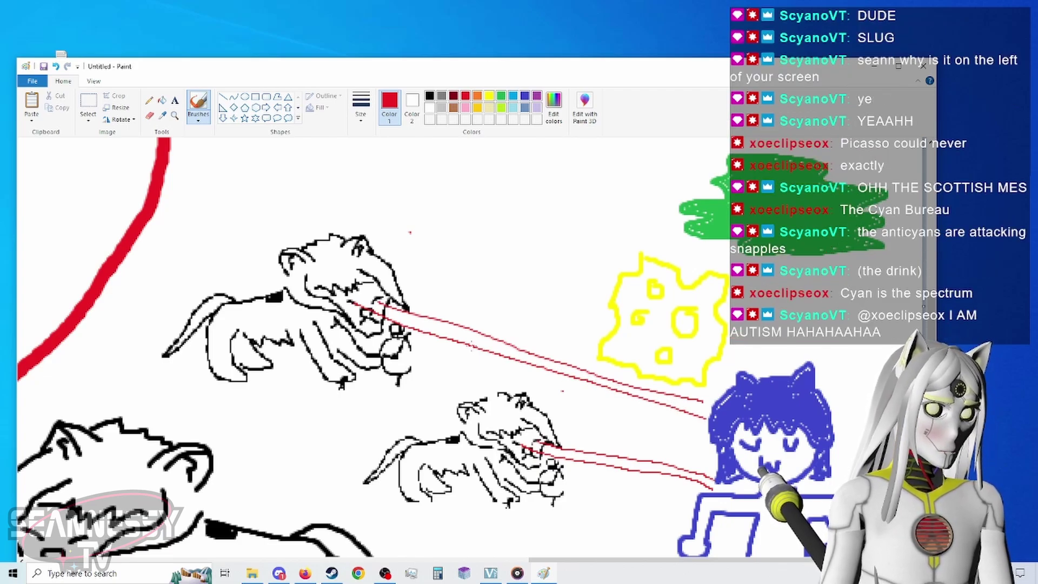
pyautogui.scroll(-2, 374, 346)
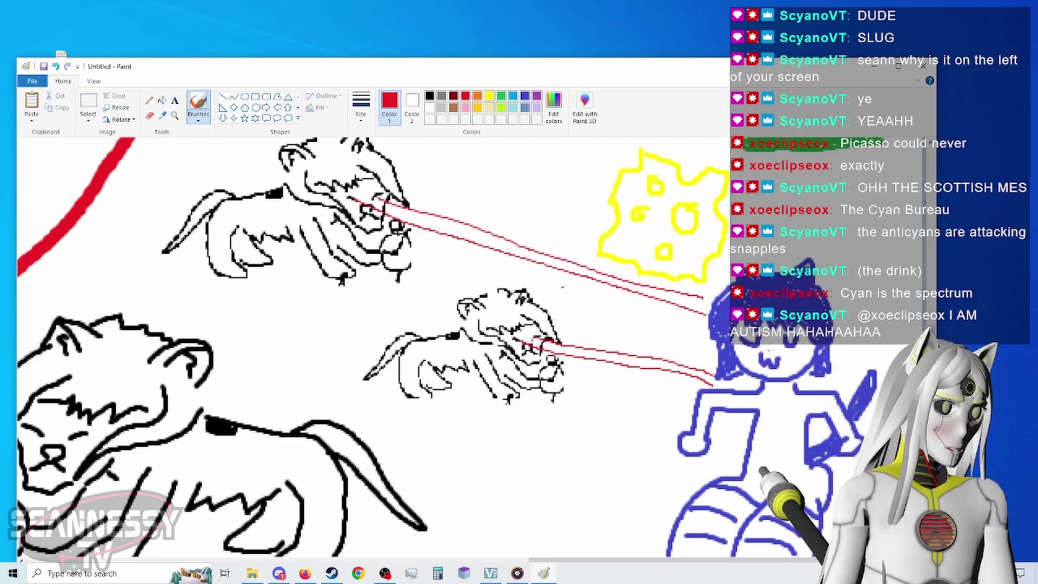
pyautogui.scroll(2, 373, 346)
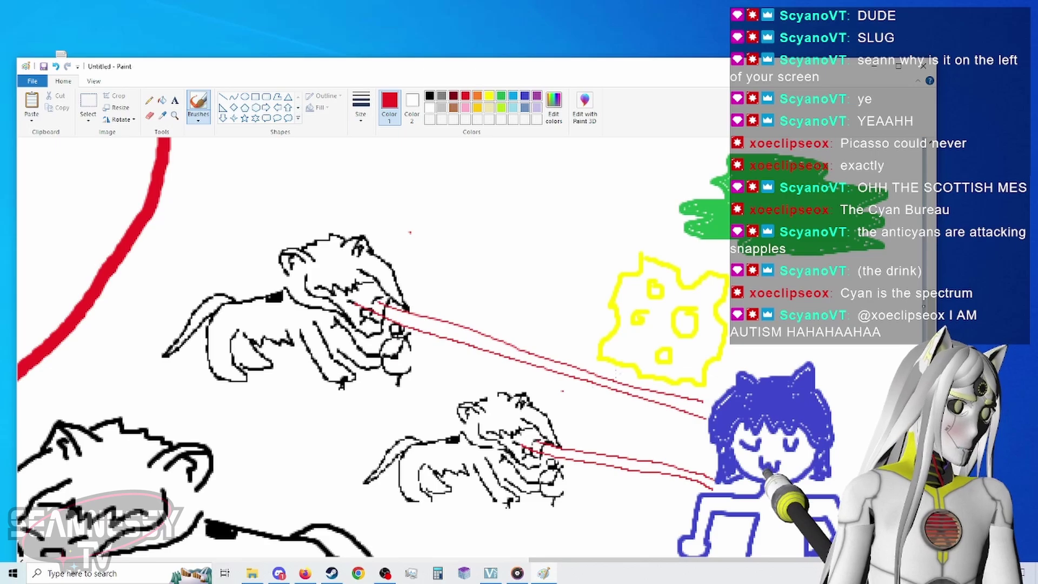
pyautogui.scroll(-2, 632, 381)
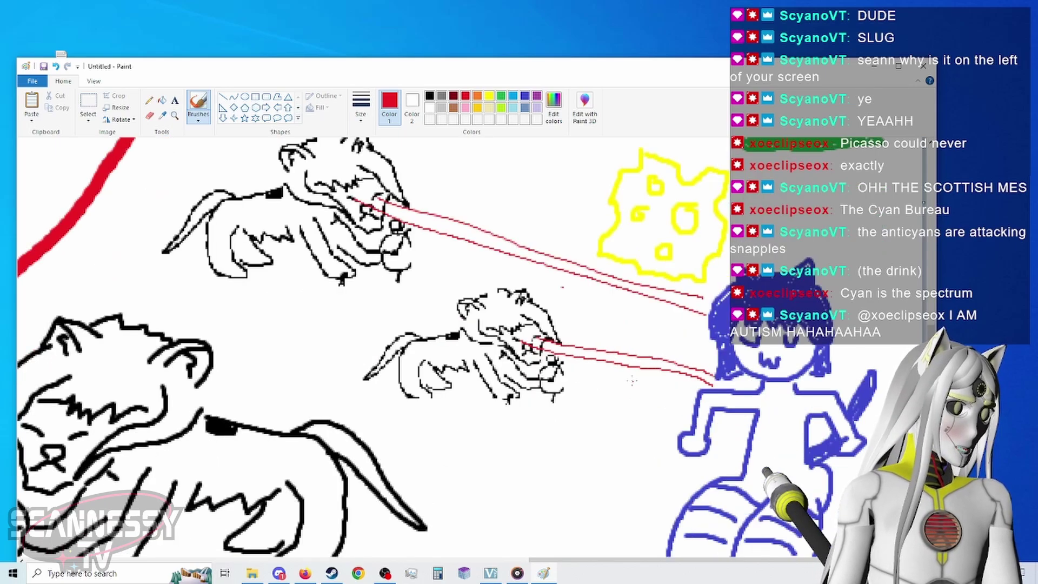
# Draw small yellow, light turquoise and rose marks just above the large lion's head.
pyautogui.scroll(-16, 632, 381)
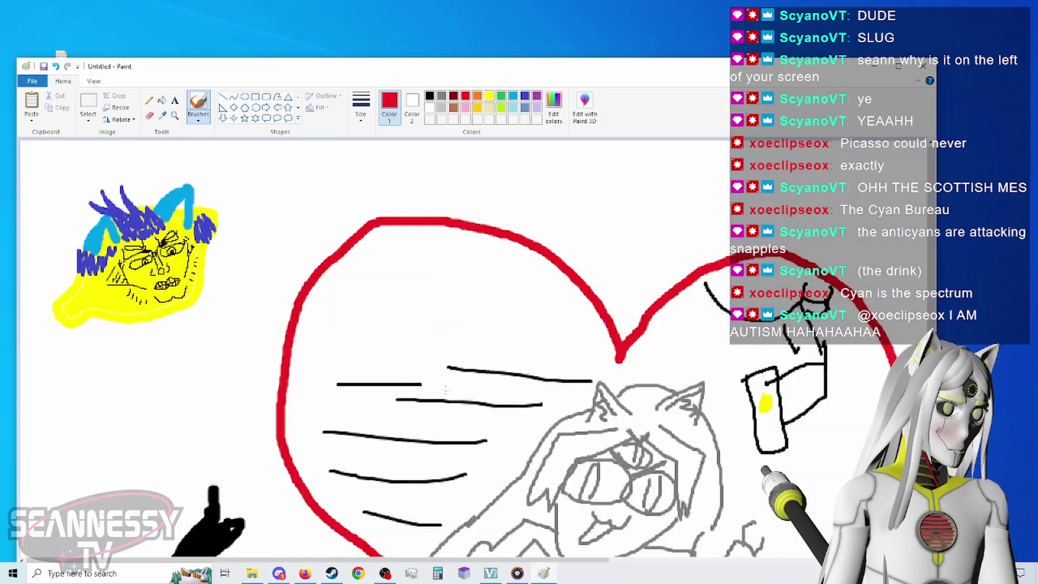
pyautogui.scroll(-1, 446, 389)
pyautogui.scroll(2, 445, 390)
pyautogui.click(489, 96)
pyautogui.moveTo(400, 236)
pyautogui.mouseDown()
pyautogui.moveTo(411, 250)
pyautogui.moveTo(399, 255)
pyautogui.moveTo(490, 243)
pyautogui.moveTo(517, 271)
pyautogui.mouseUp()
pyautogui.click(513, 107)
pyautogui.click(465, 107)
pyautogui.keyDown('ctrl'); pyautogui.scroll(-4, 557, 320); pyautogui.keyUp('ctrl')
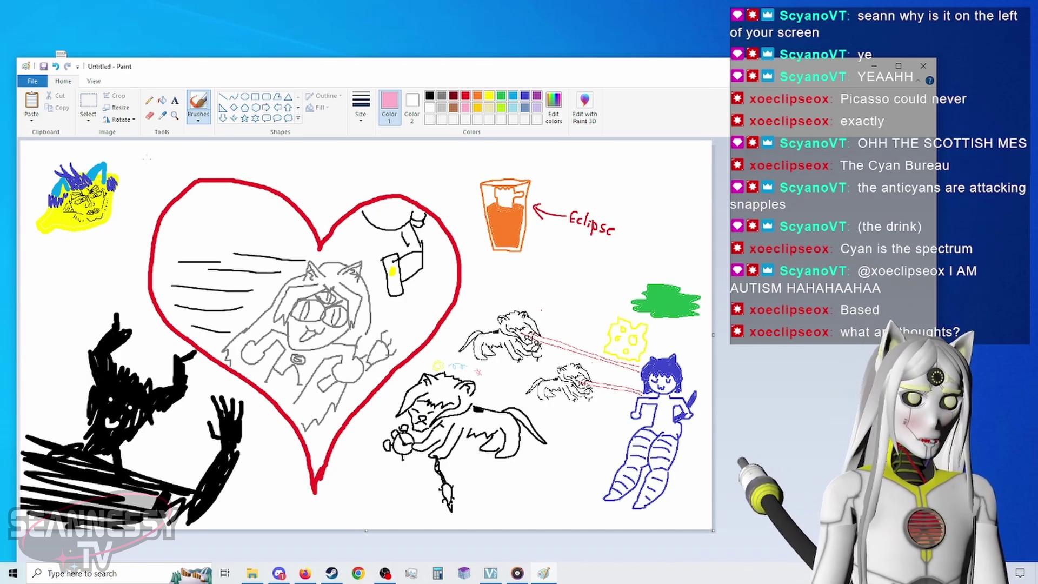
# Save the drawing as realstream.png and post the image in the general channel of the SEaNNCord server on Discord.
pyautogui.click(44, 67)
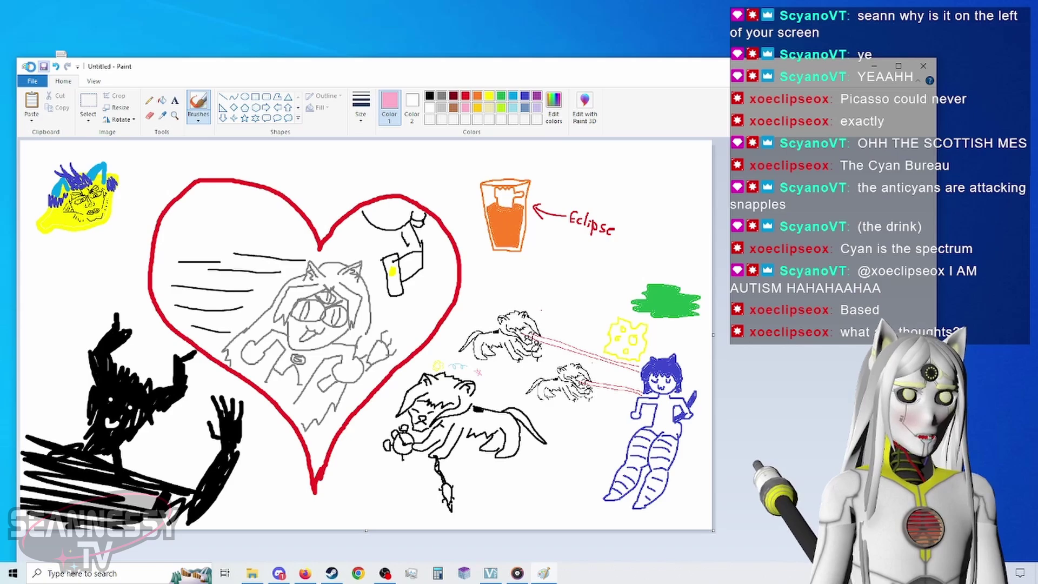
pyautogui.moveTo(354, 192); pyautogui.dragTo(0, 227)
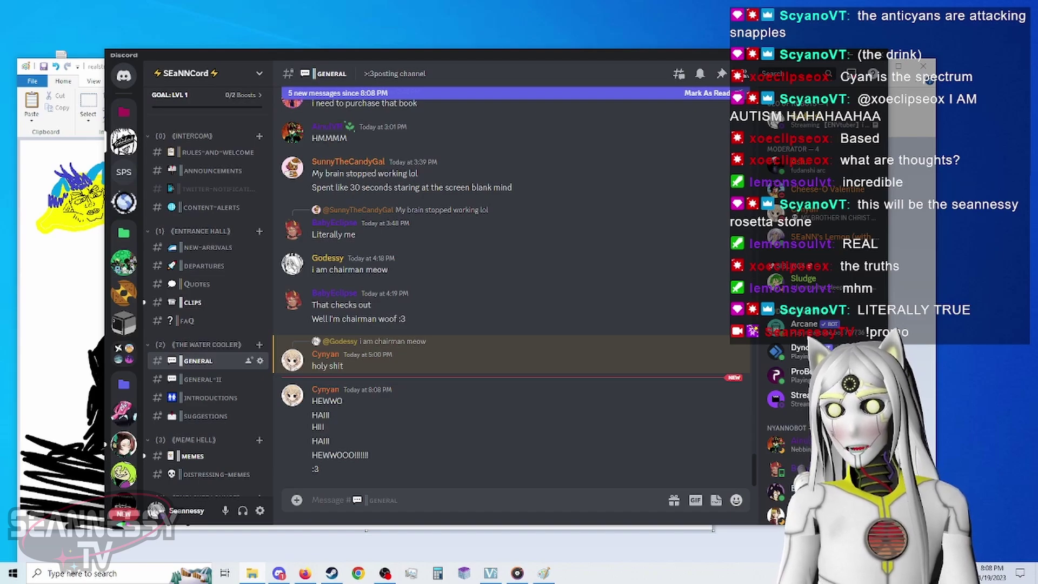
pyautogui.moveTo(80, 374); pyautogui.dragTo(422, 415)
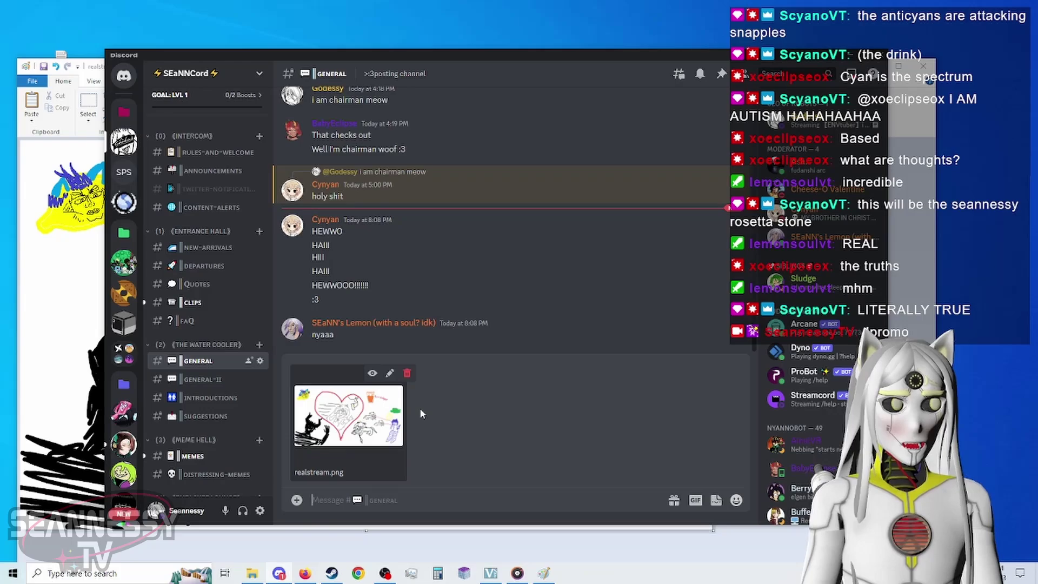
pyautogui.press('Return')
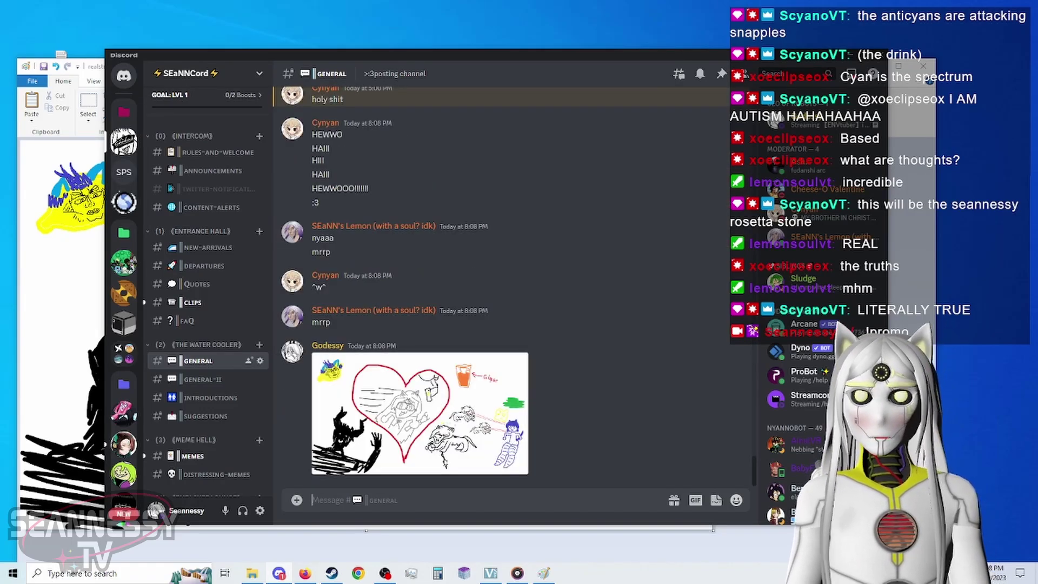
# Reply to the posted drawing with "The SeannessyTV Roesetta Stone" and move the Discord window off the Paint canvas.
pyautogui.write('The Seannessy')
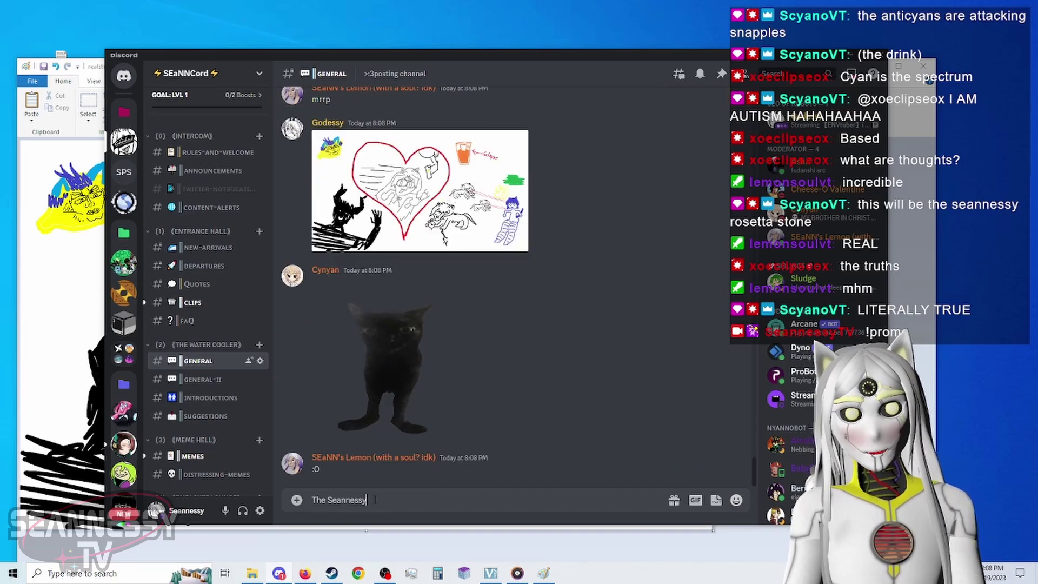
pyautogui.write('TV Roes')
pyautogui.write('etta St')
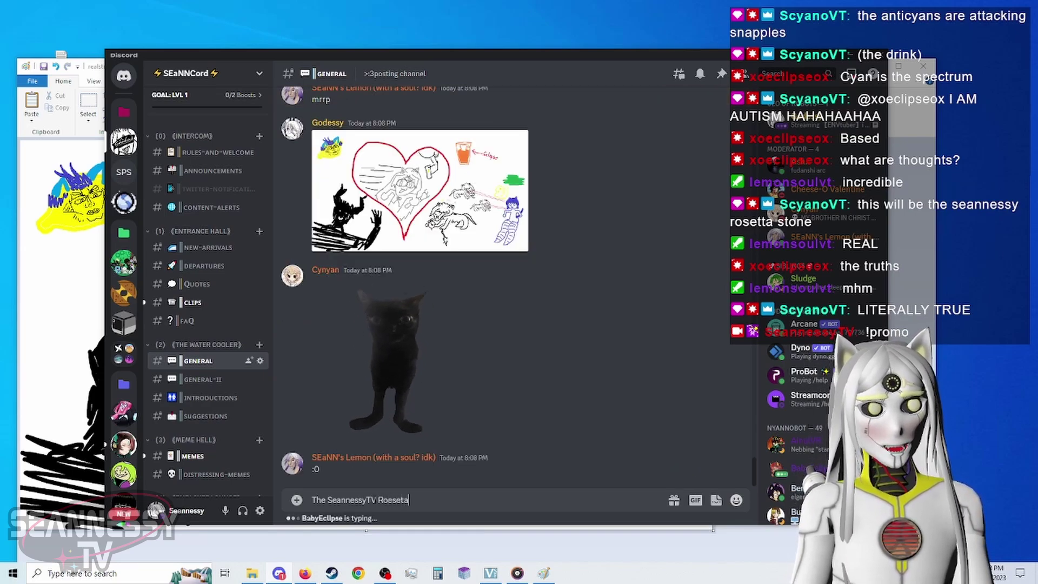
pyautogui.write('one')
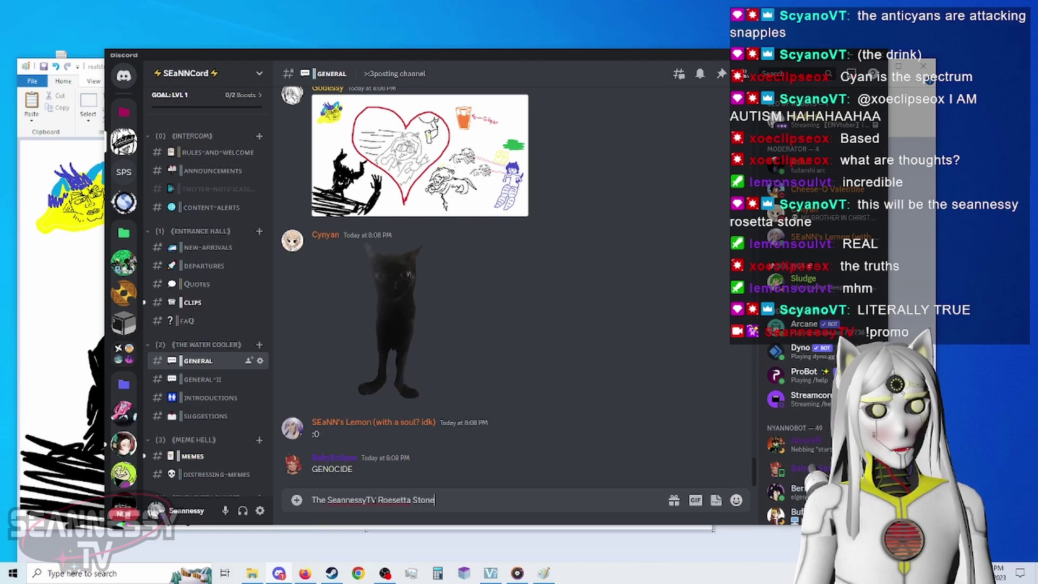
pyautogui.scroll(2, 576, 284)
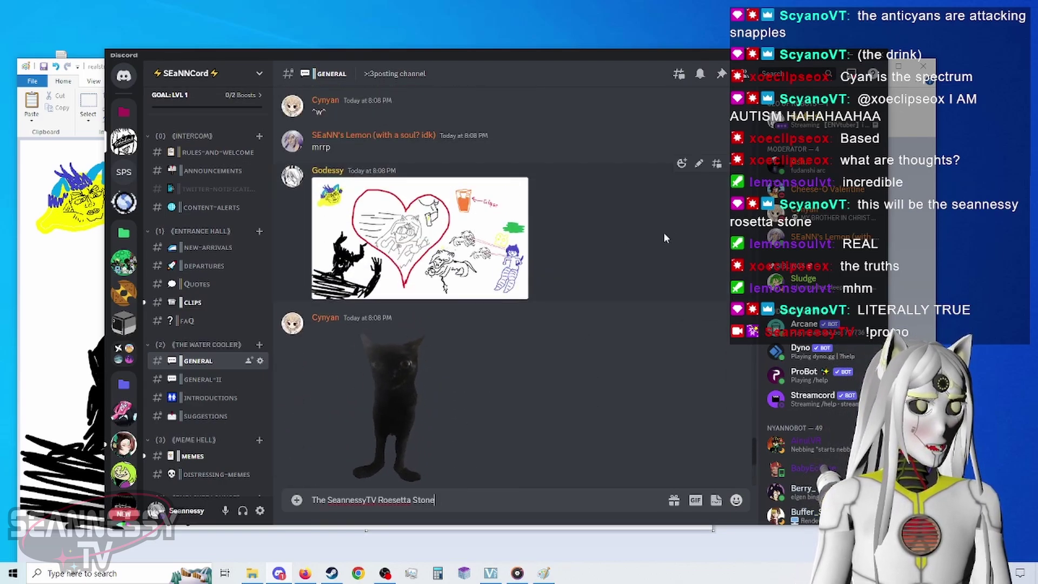
pyautogui.click(614, 165)
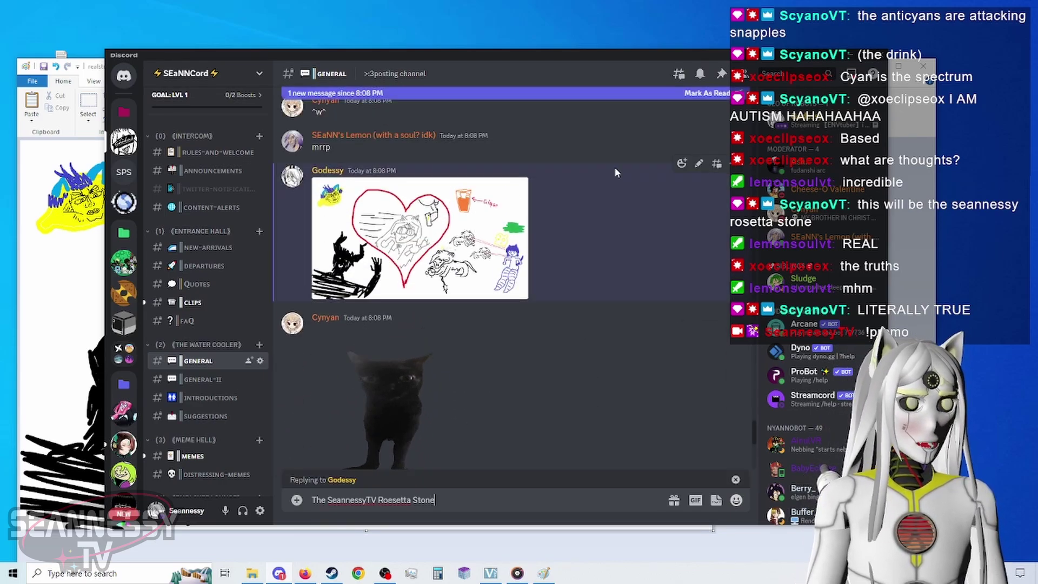
pyautogui.press('Return')
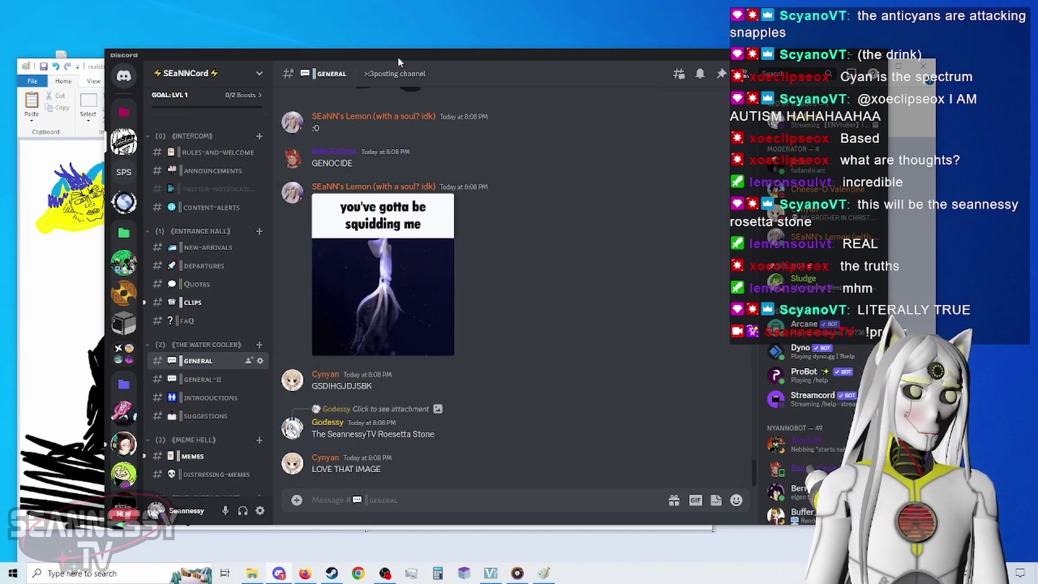
pyautogui.moveTo(455, 56)
pyautogui.mouseDown()
pyautogui.moveTo(378, 91)
pyautogui.moveTo(0, 90)
pyautogui.mouseUp()
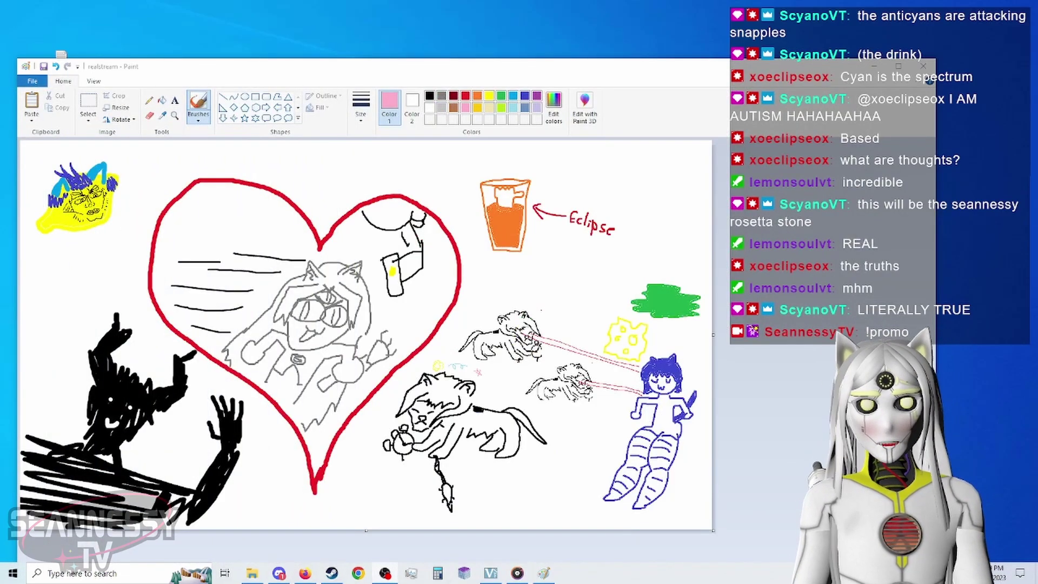